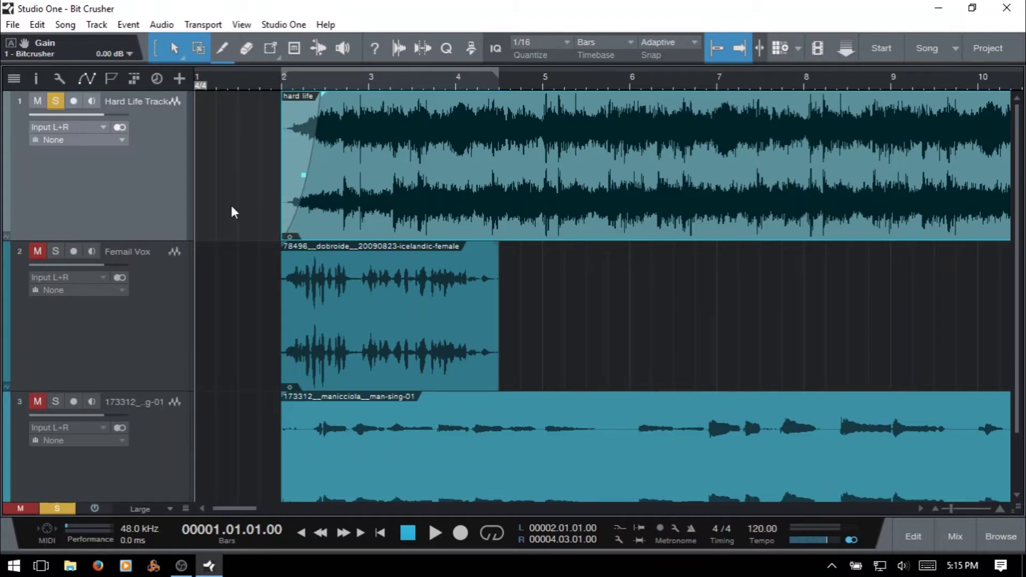
Browse the PreSonus effects in the browser, then select the Hard Life audio event.
{"action": "key", "text": "F5"}
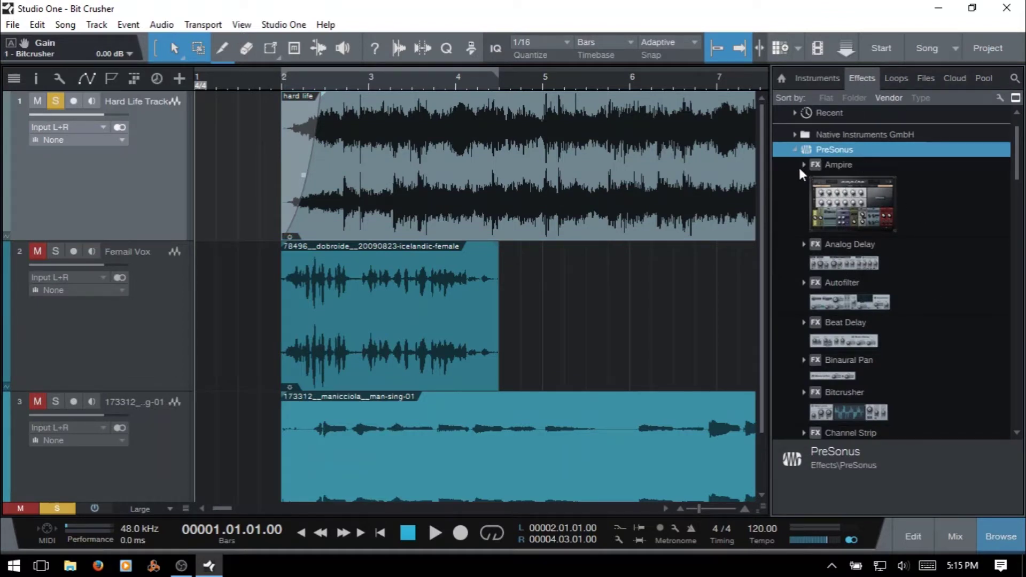
{"action": "left_click", "coordinate": [796, 151]}
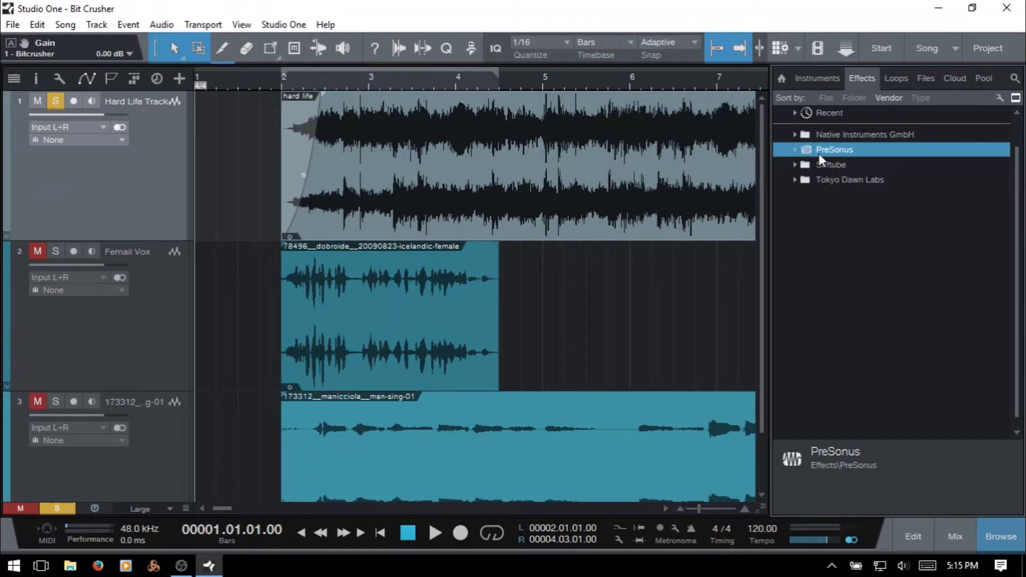
{"action": "left_click", "coordinate": [795, 151]}
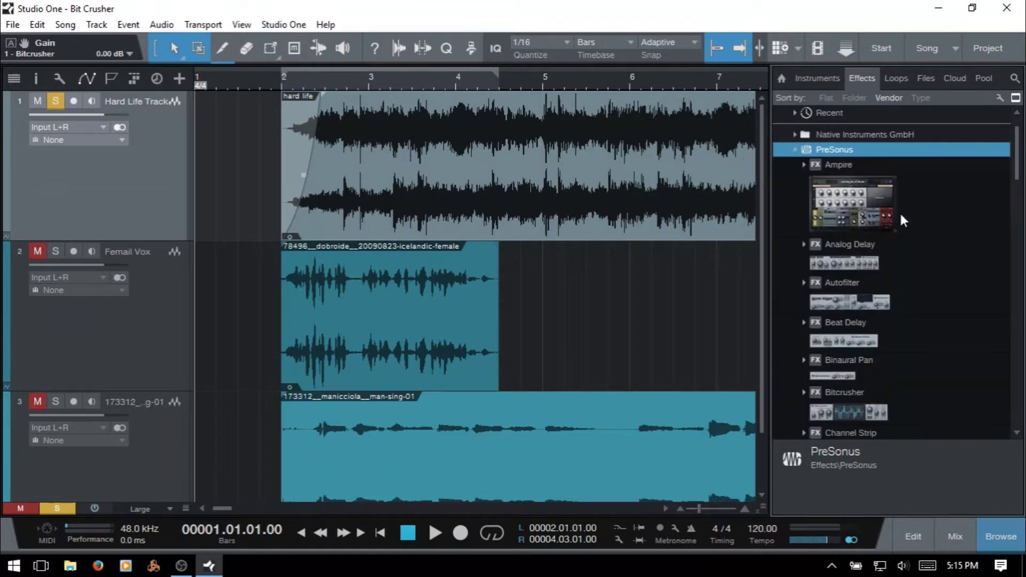
{"action": "scroll", "coordinate": [860, 272], "scroll_direction": "down", "scroll_amount": 3}
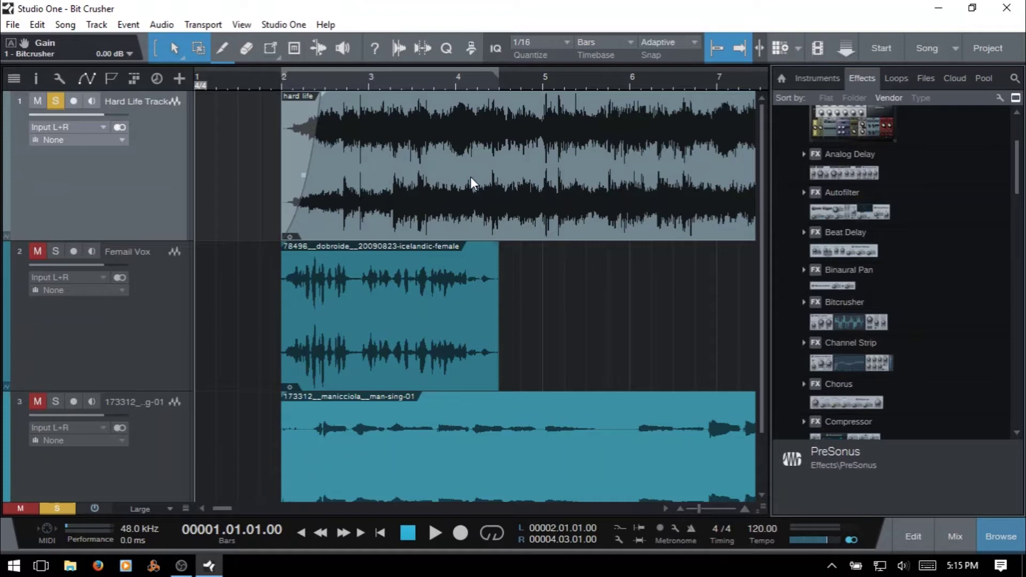
{"action": "left_click", "coordinate": [486, 207]}
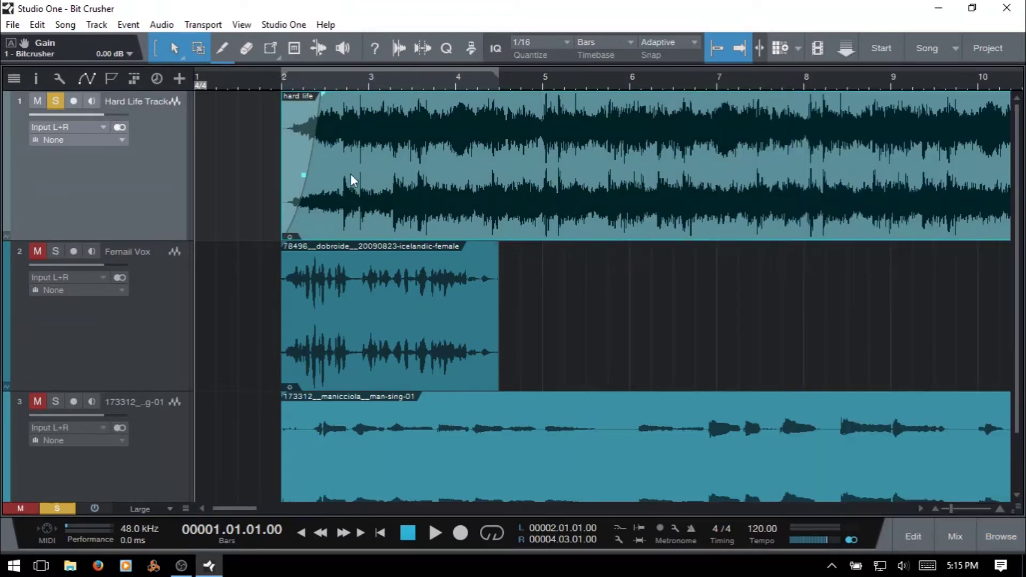
Hide the browser and show Hard Life Track's inserts with the PreSonus effects list expanded.
{"action": "key", "text": "F5"}
{"action": "key", "text": "F4"}
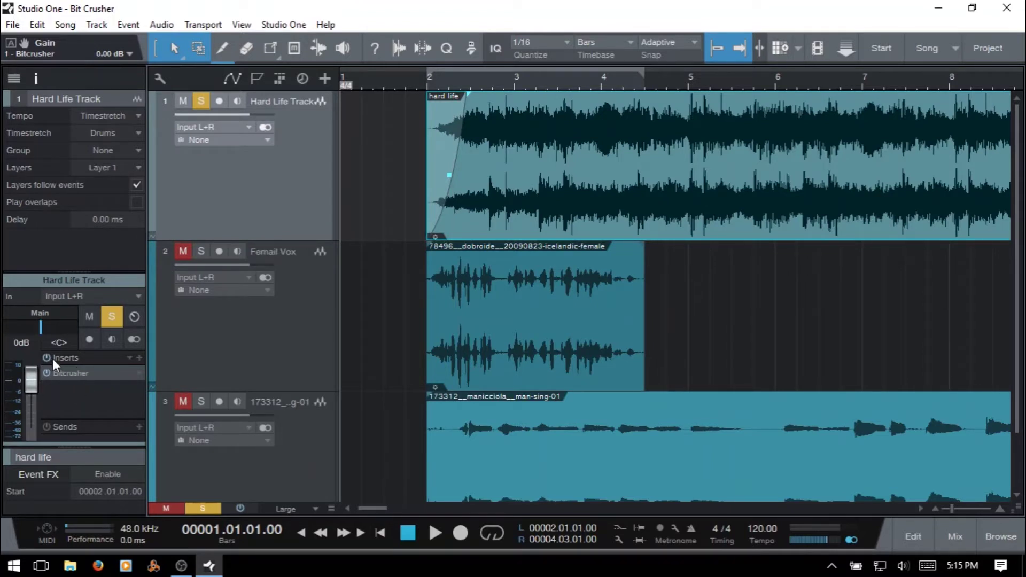
{"action": "left_click", "coordinate": [139, 357]}
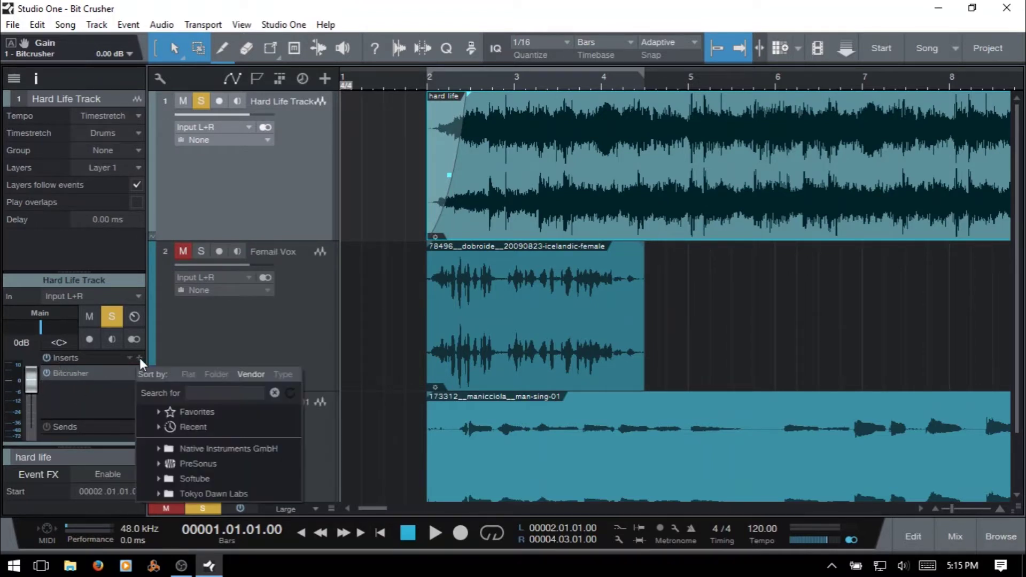
{"action": "left_click", "coordinate": [200, 467]}
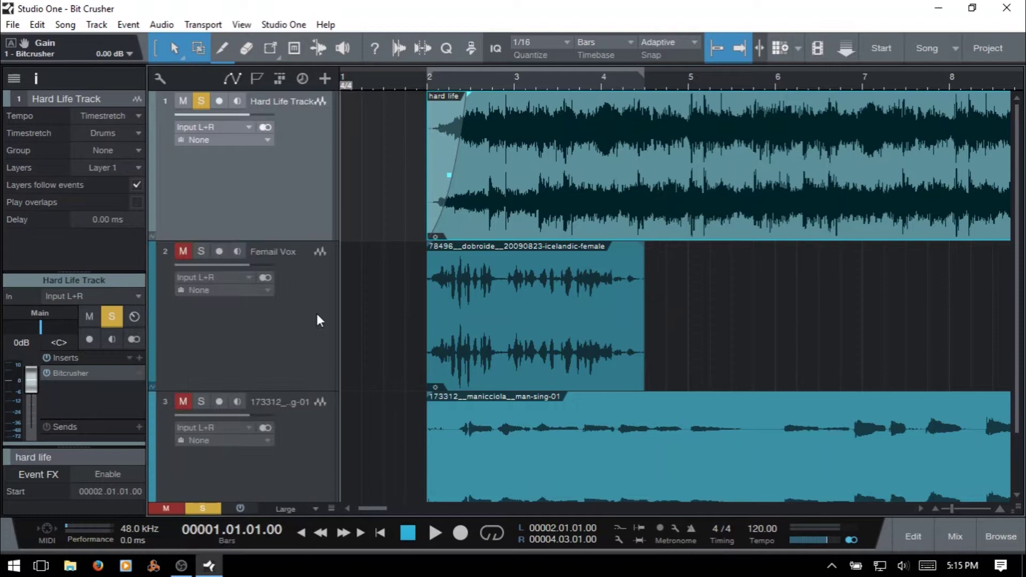
Open the Bitcrusher editor, hide the inspector, and move the editor window slightly lower.
{"action": "left_click", "coordinate": [75, 372]}
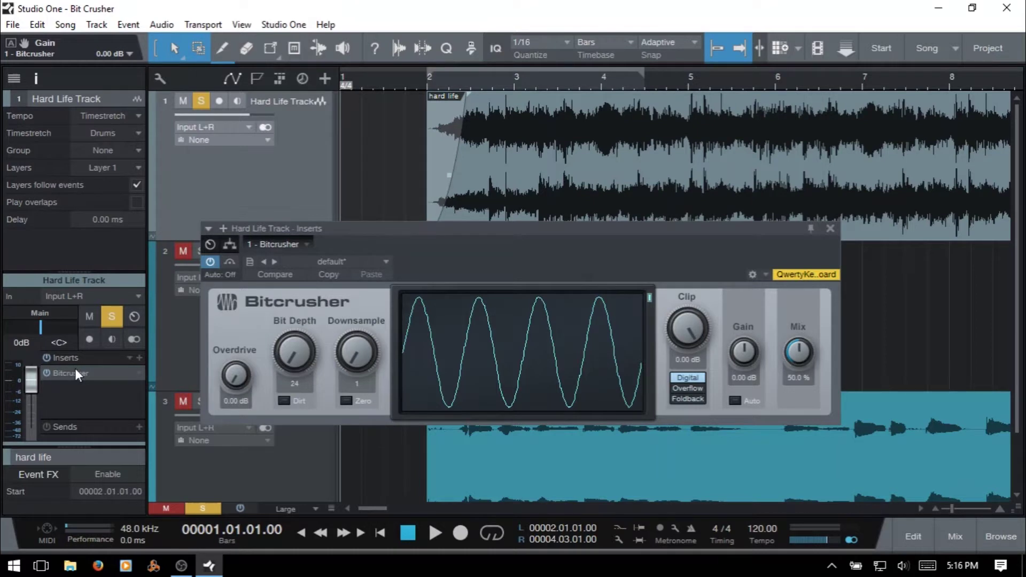
{"action": "key", "text": "F4"}
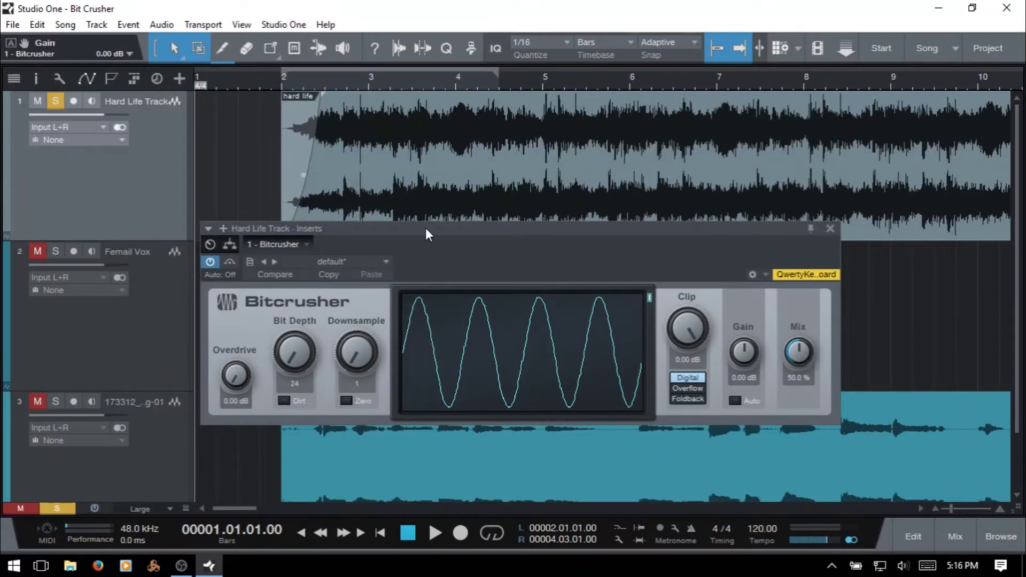
{"action": "left_click_drag", "start_coordinate": [425, 227], "coordinate": [421, 259]}
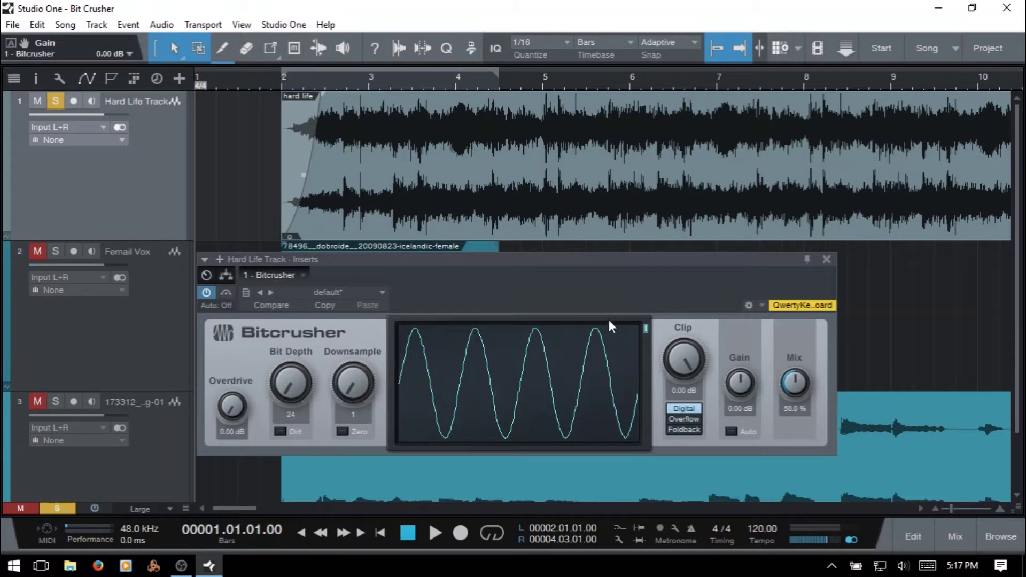
{"action": "left_click", "coordinate": [644, 328]}
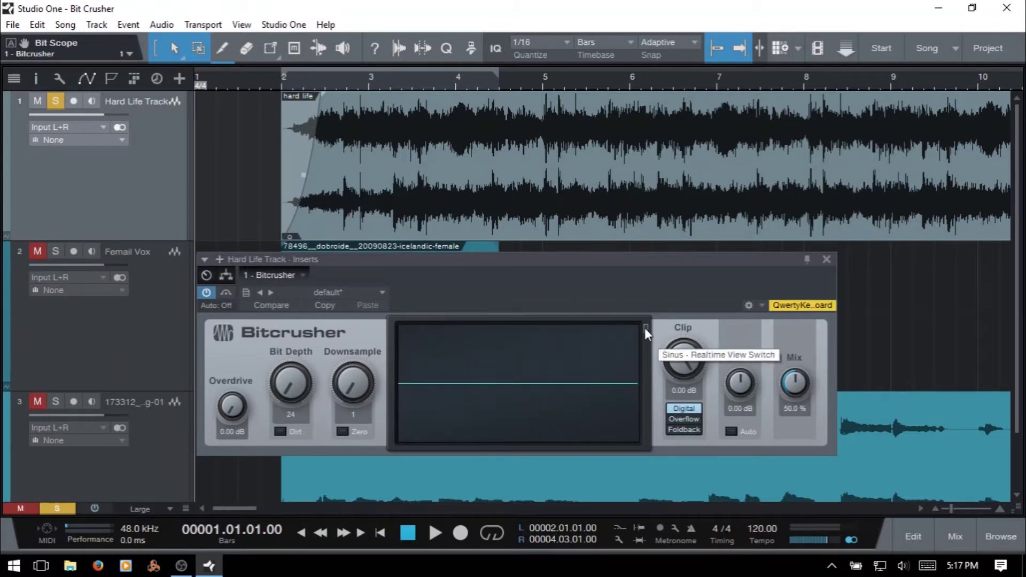
{"action": "left_click", "coordinate": [644, 328]}
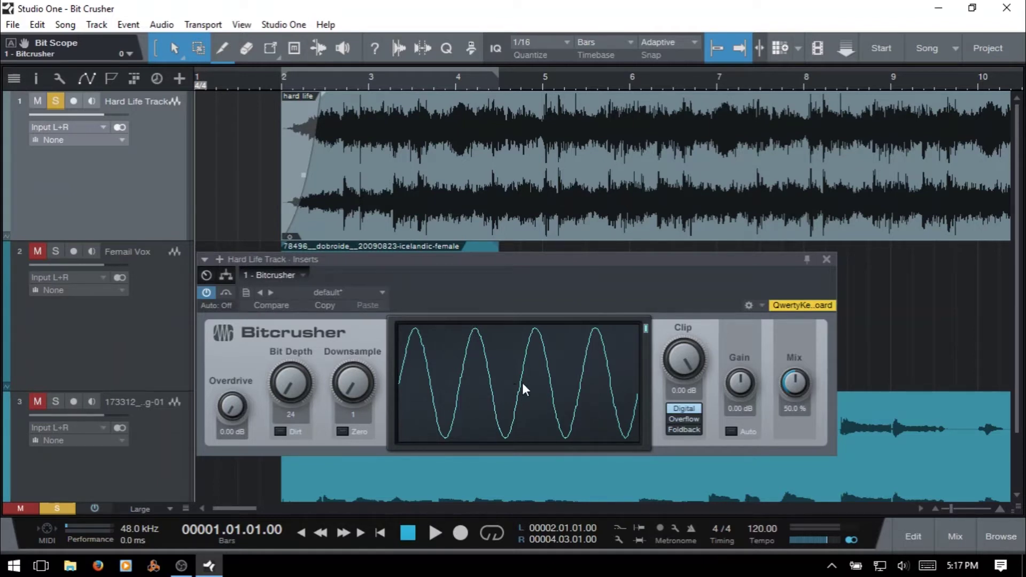
{"action": "left_click", "coordinate": [646, 328]}
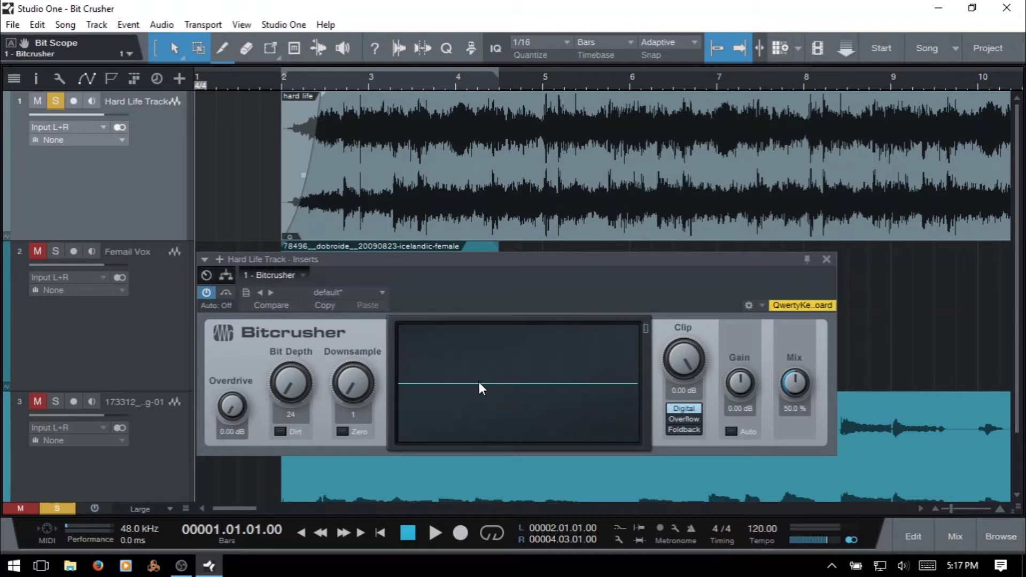
{"action": "left_click", "coordinate": [645, 329]}
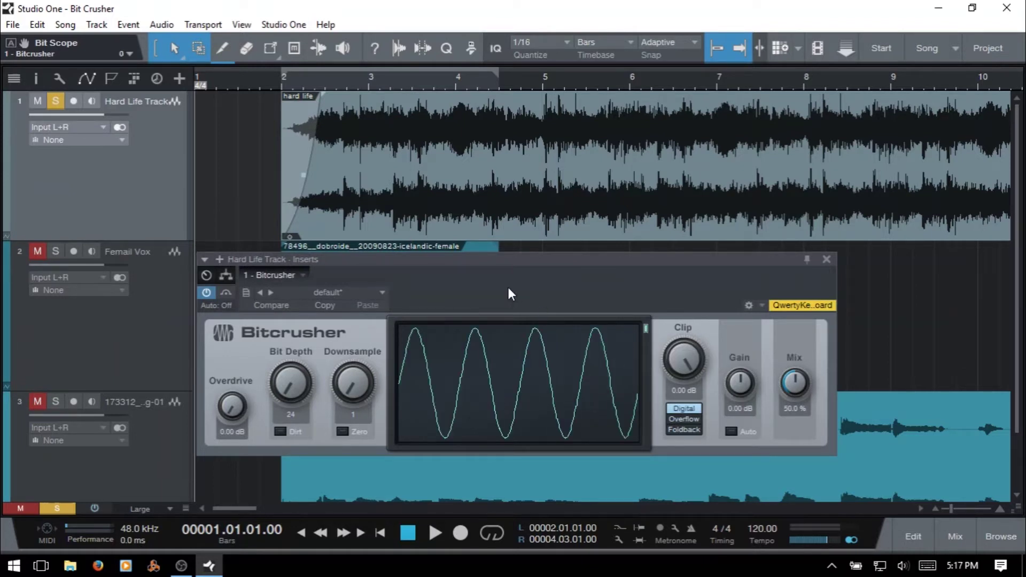
{"action": "left_click", "coordinate": [207, 293]}
{"action": "left_click", "coordinate": [206, 293]}
{"action": "left_click", "coordinate": [225, 293]}
{"action": "left_click", "coordinate": [226, 292]}
{"action": "left_click", "coordinate": [246, 292]}
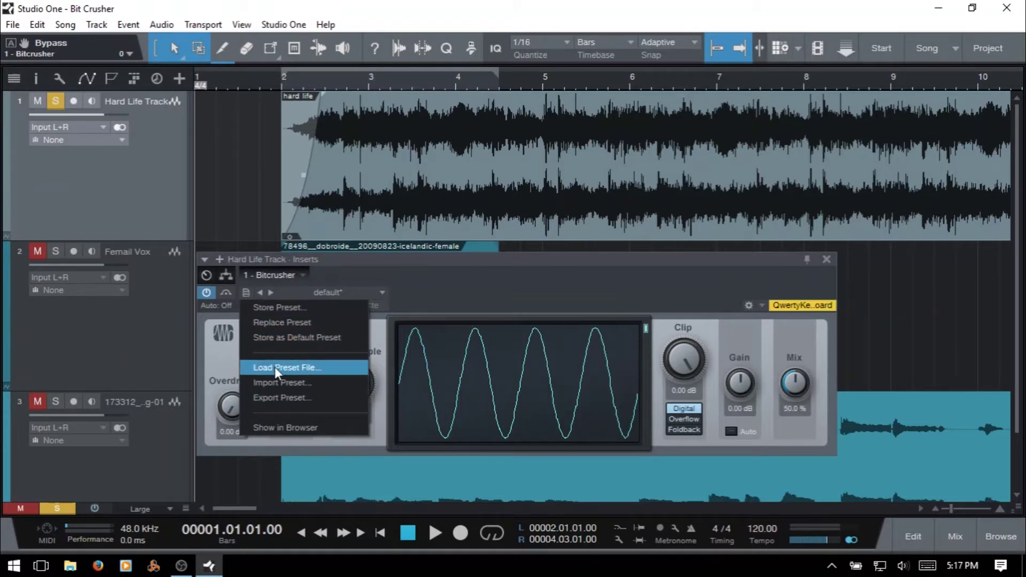
{"action": "left_click", "coordinate": [494, 282]}
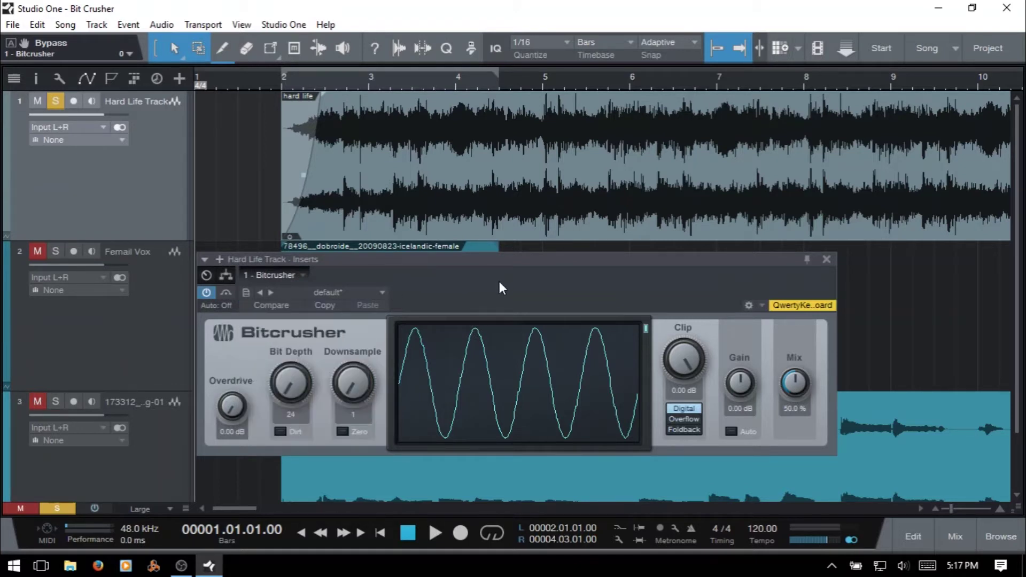
{"action": "left_click", "coordinate": [382, 294]}
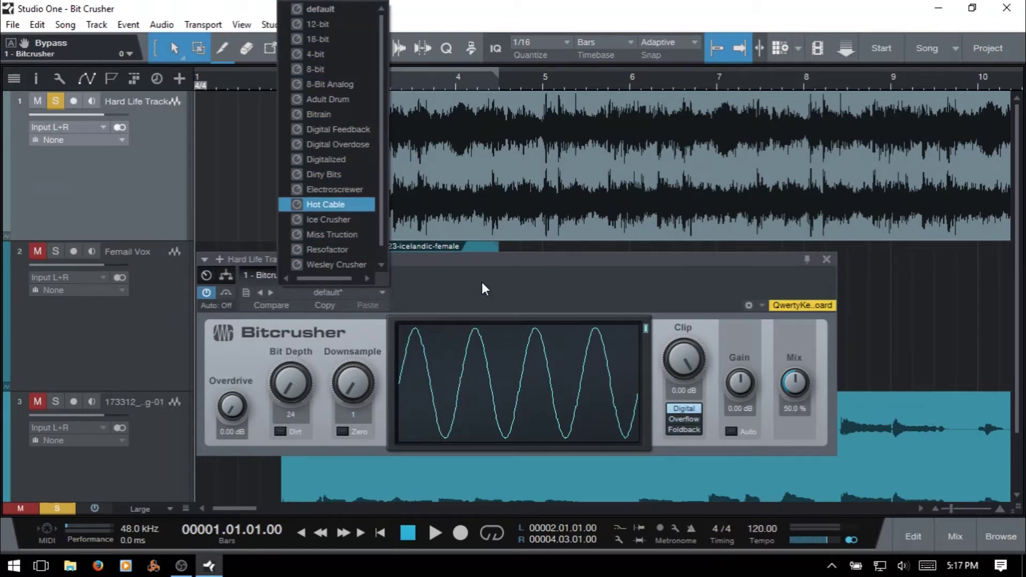
{"action": "left_click", "coordinate": [497, 285]}
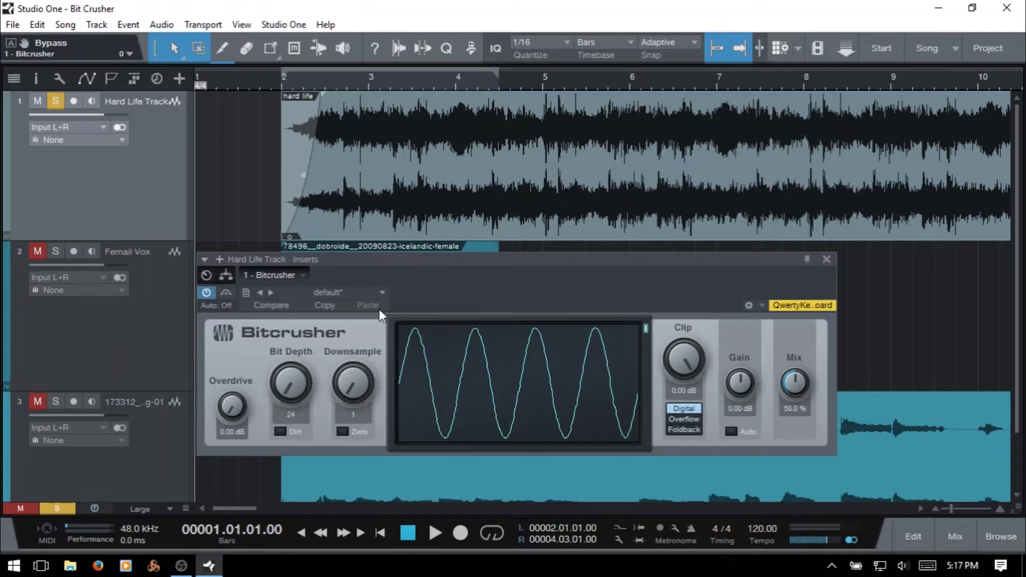
{"action": "left_click", "coordinate": [209, 306]}
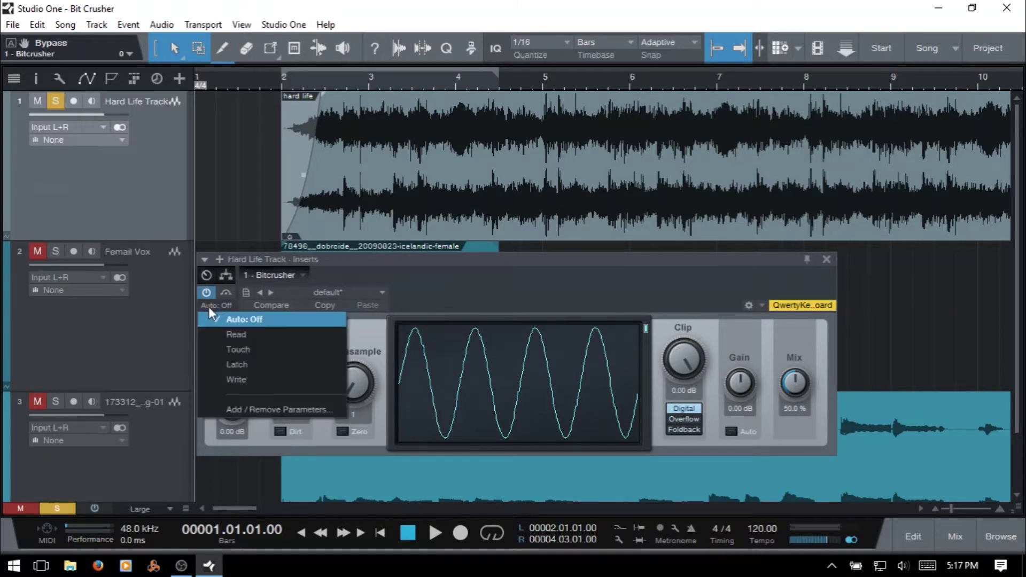
{"action": "left_click", "coordinate": [507, 279]}
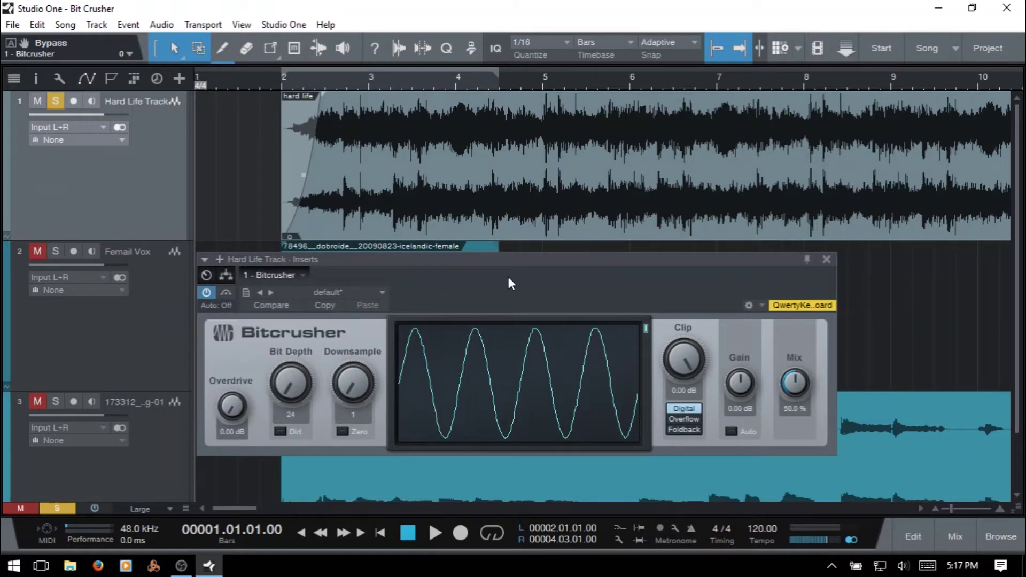
Compare Bitcrusher on and off during playback, sweep Overdrive up, then stop.
{"action": "left_click", "coordinate": [206, 293]}
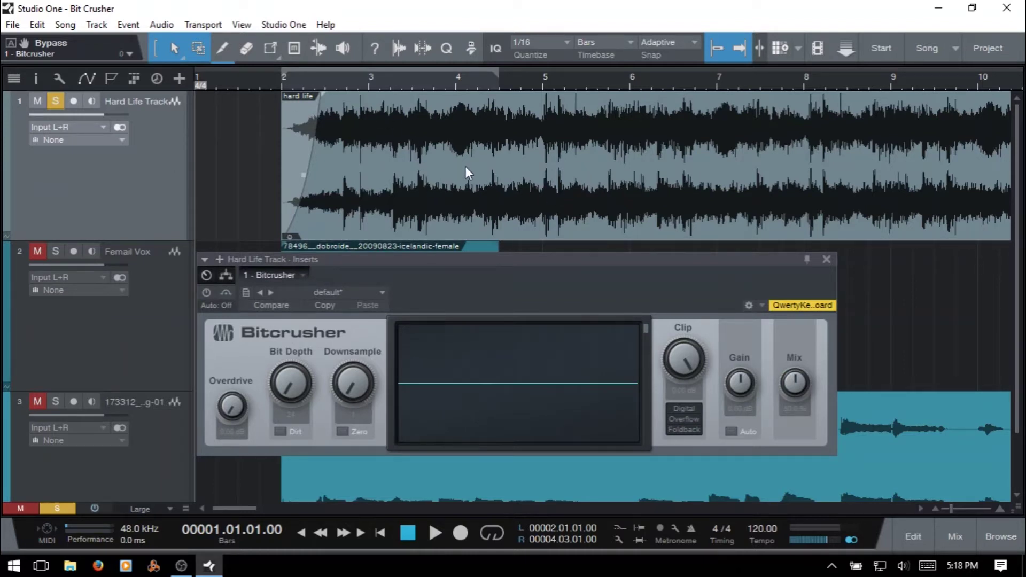
{"action": "key", "text": "space"}
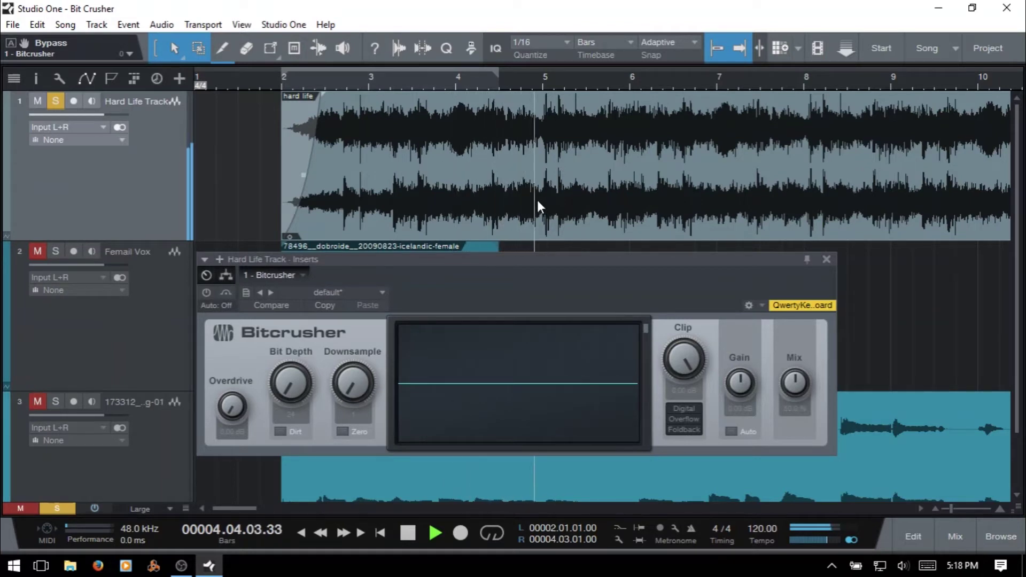
{"action": "left_click", "coordinate": [206, 292]}
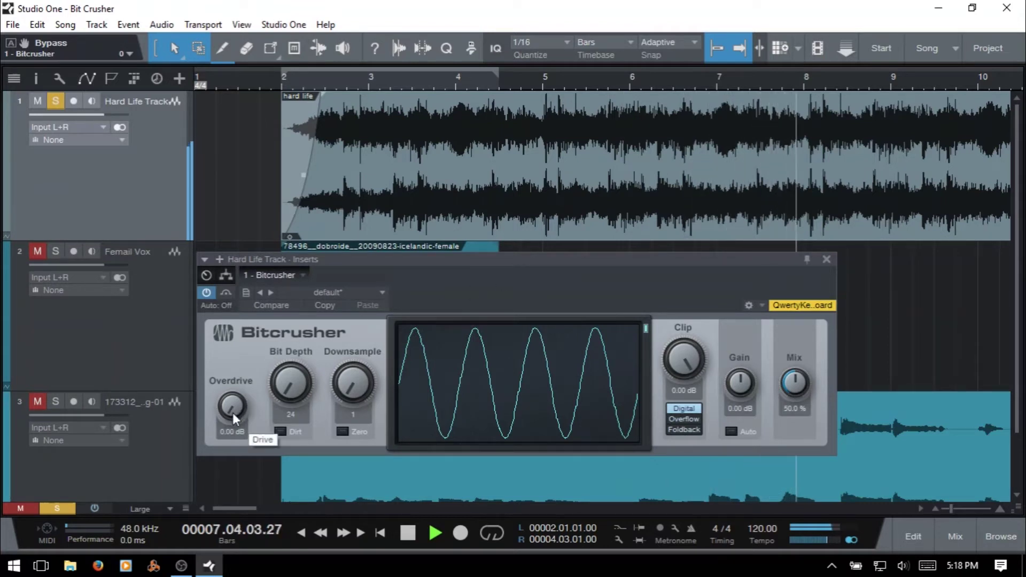
{"action": "left_click_drag", "start_coordinate": [235, 415], "coordinate": [235, 382]}
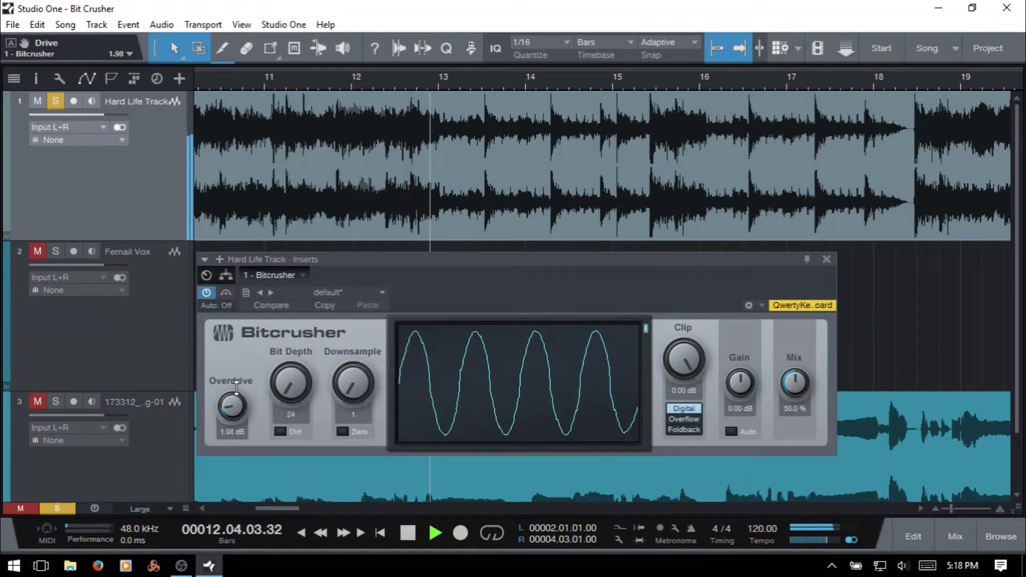
{"action": "left_click_drag", "start_coordinate": [236, 396], "coordinate": [242, 416]}
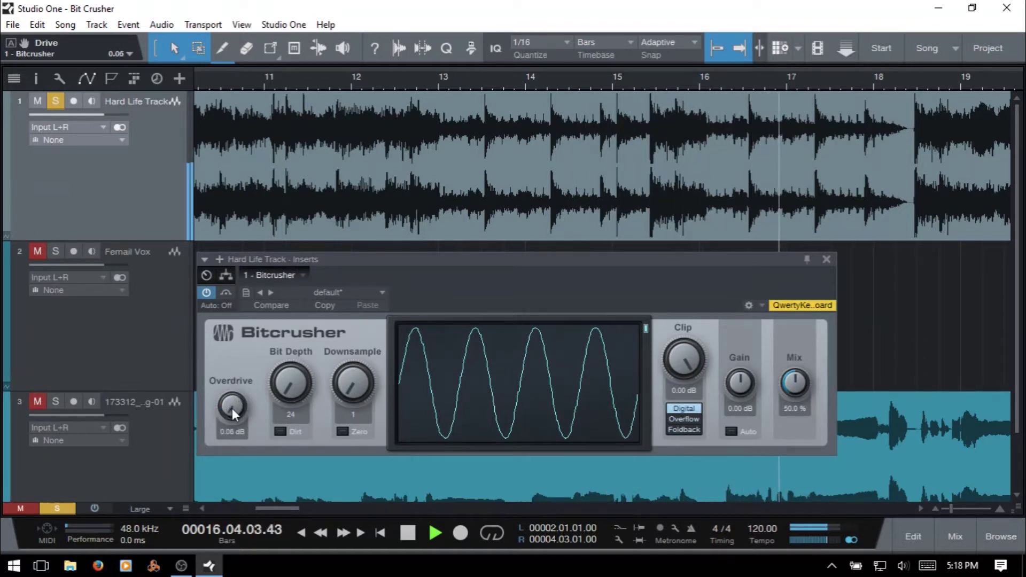
{"action": "key", "text": "space"}
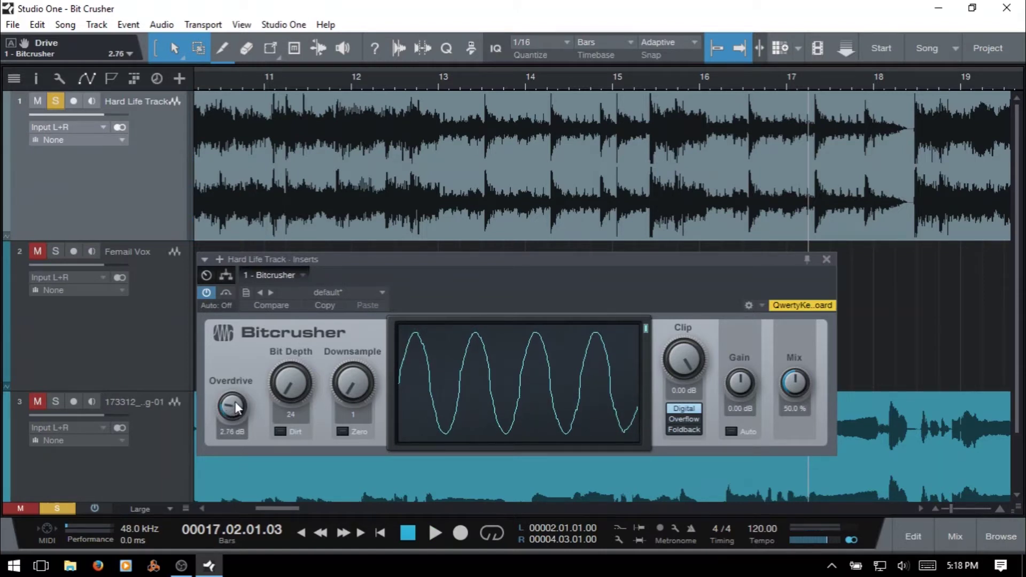
Reset Overdrive to 0 dB, then raise it to about 10.9 dB.
{"action": "scroll", "coordinate": [234, 406], "scroll_direction": "down", "scroll_amount": 3}
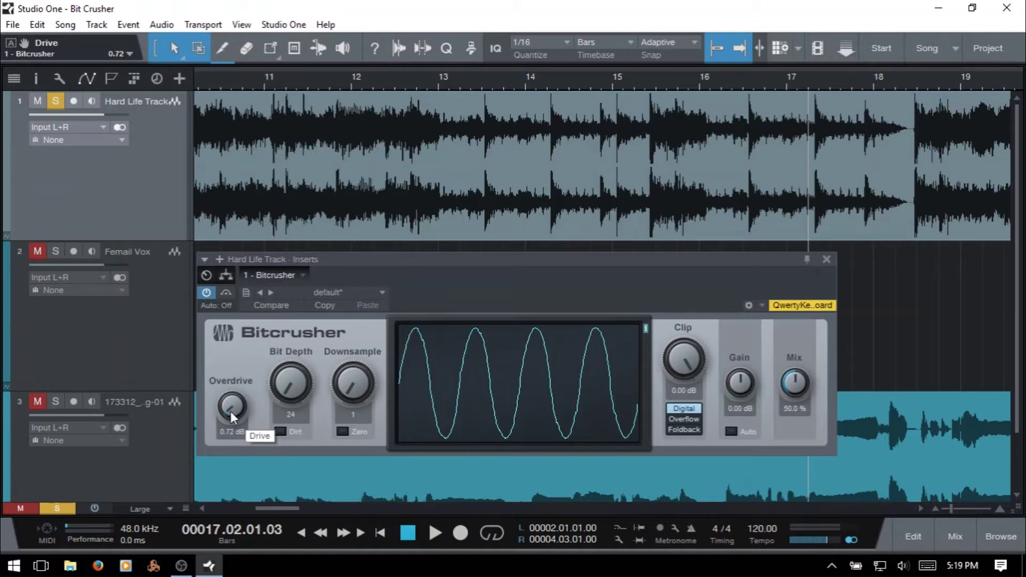
{"action": "left_click_drag", "start_coordinate": [228, 410], "coordinate": [234, 432]}
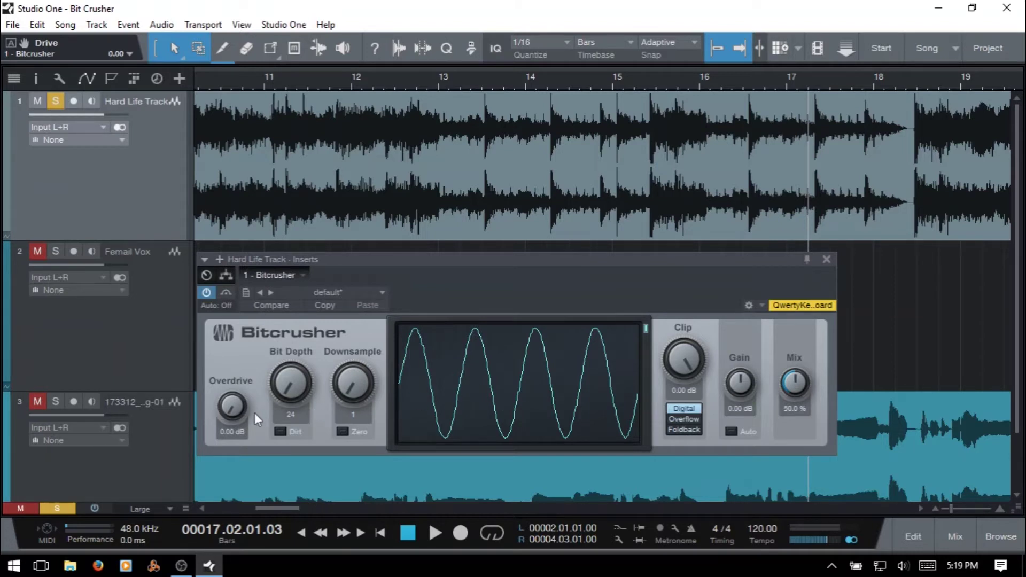
{"action": "left_click_drag", "start_coordinate": [233, 407], "coordinate": [240, 385]}
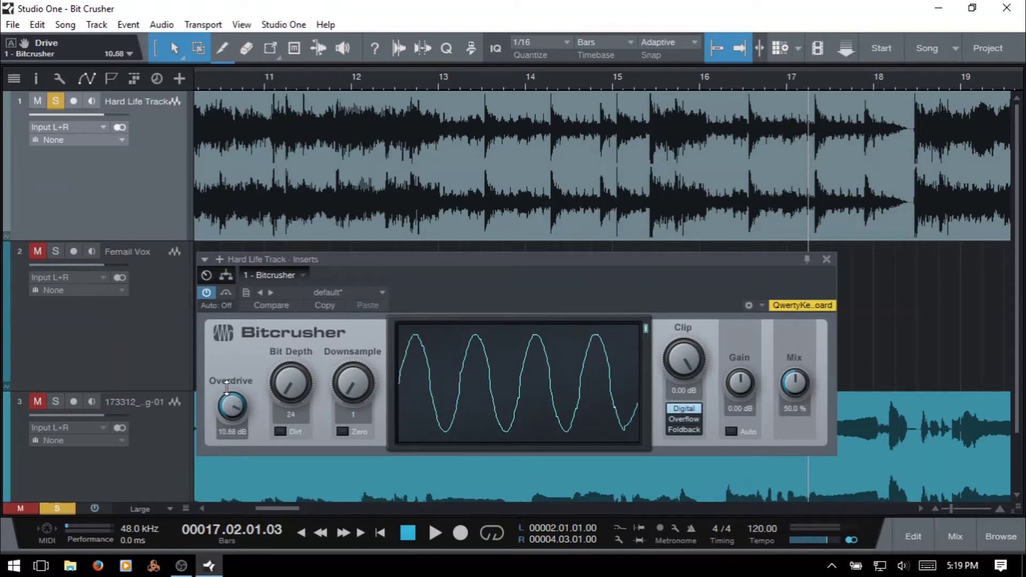
Reset Overdrive to 0 dB and sweep Bit Depth from 24 down to 1 and back up.
{"action": "left_click", "coordinate": [229, 408], "text": "ctrl"}
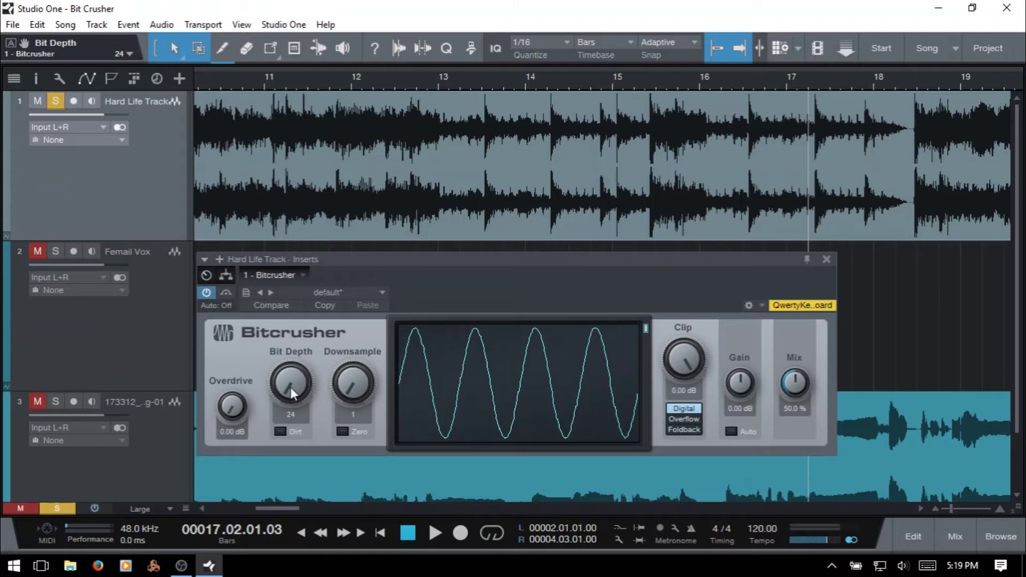
{"action": "left_click_drag", "start_coordinate": [295, 394], "coordinate": [297, 318]}
{"action": "left_click_drag", "start_coordinate": [296, 246], "coordinate": [298, 233]}
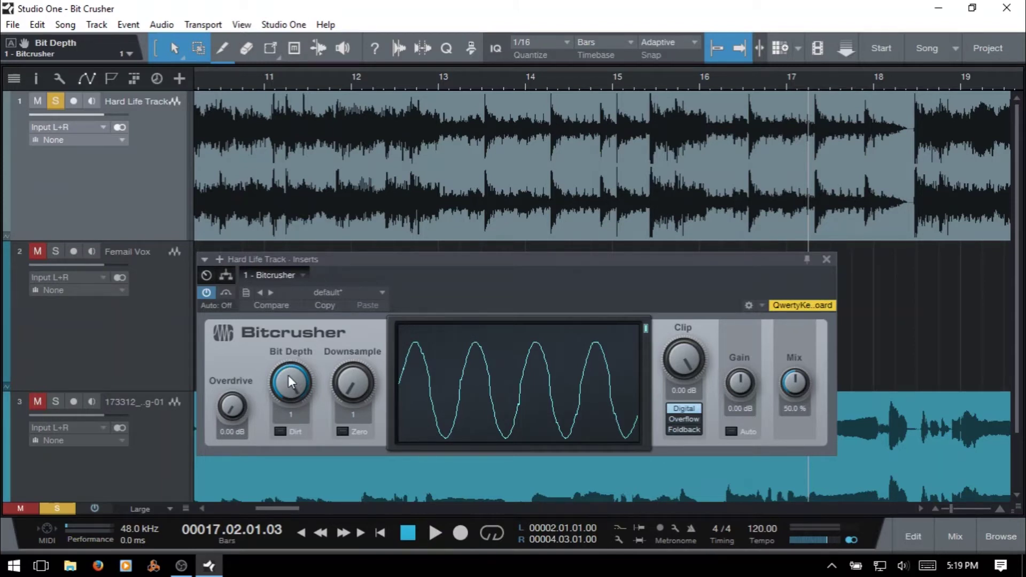
{"action": "left_click_drag", "start_coordinate": [287, 375], "coordinate": [291, 383]}
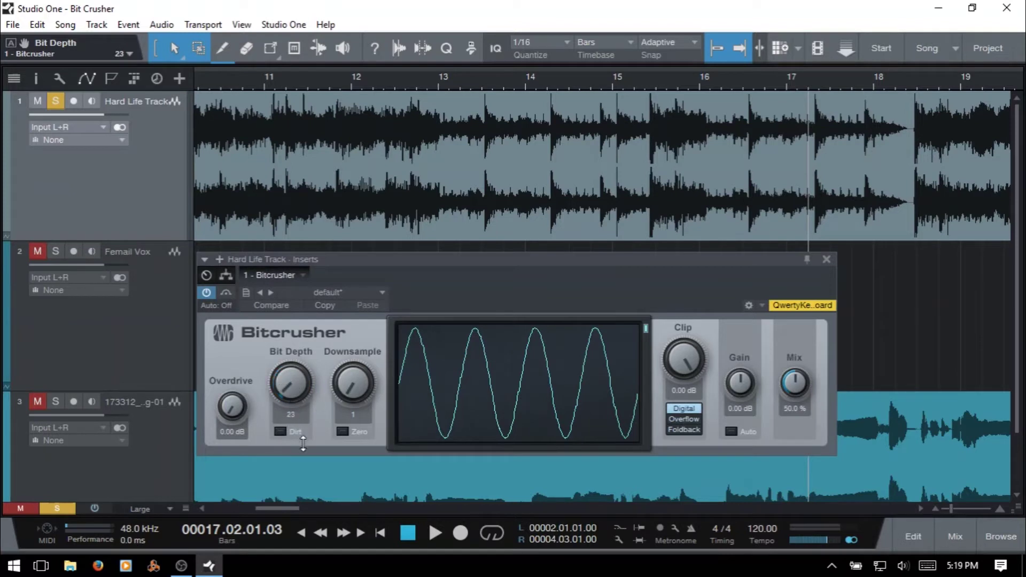
Start playback and fine-tune Bit Depth with the scroll wheel to 10.
{"action": "key", "text": "space"}
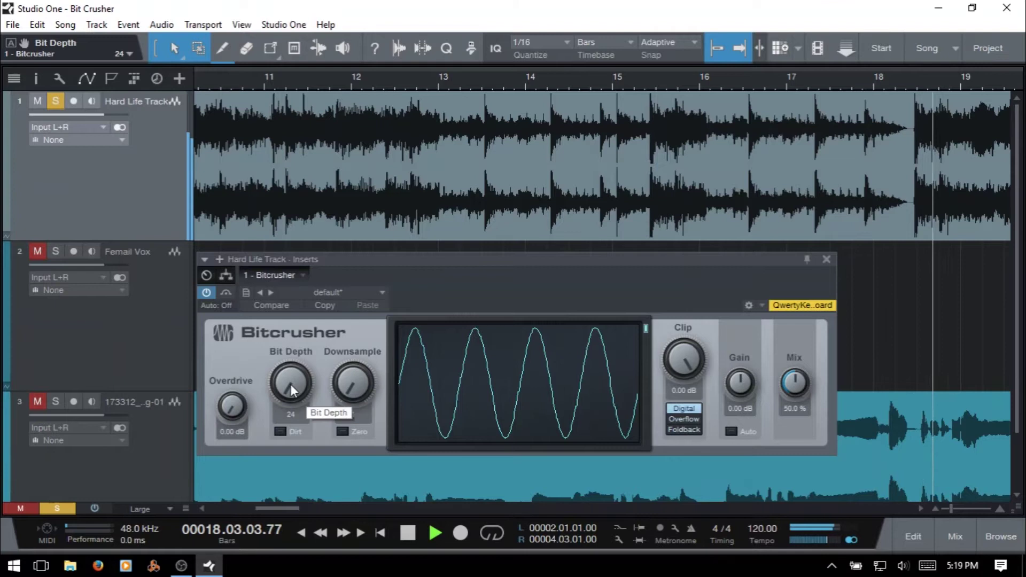
{"action": "scroll", "coordinate": [290, 384], "scroll_direction": "down", "scroll_amount": 9}
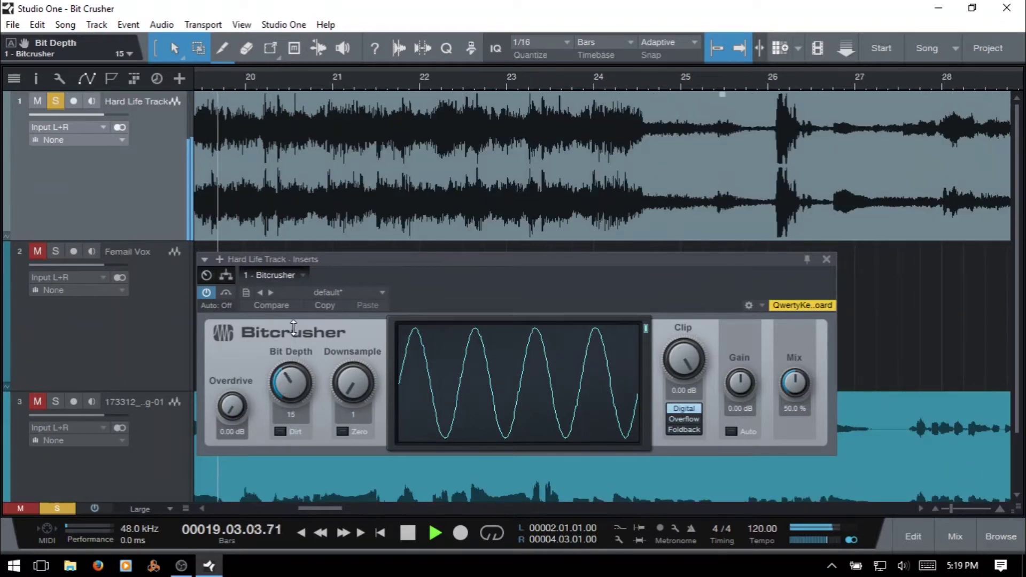
{"action": "scroll", "coordinate": [290, 383], "scroll_direction": "down", "scroll_amount": 13}
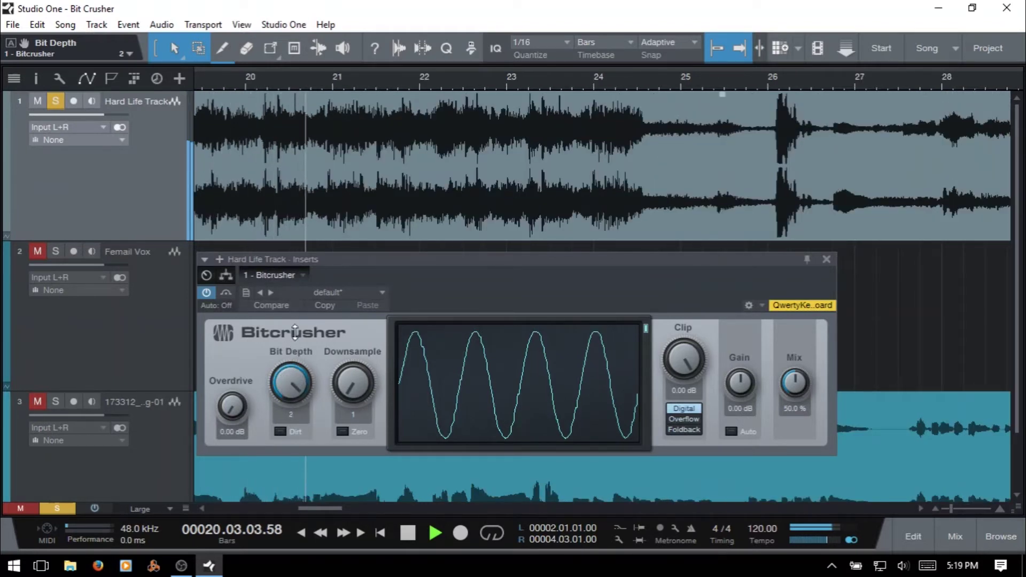
{"action": "scroll", "coordinate": [289, 381], "scroll_direction": "down", "scroll_amount": 1}
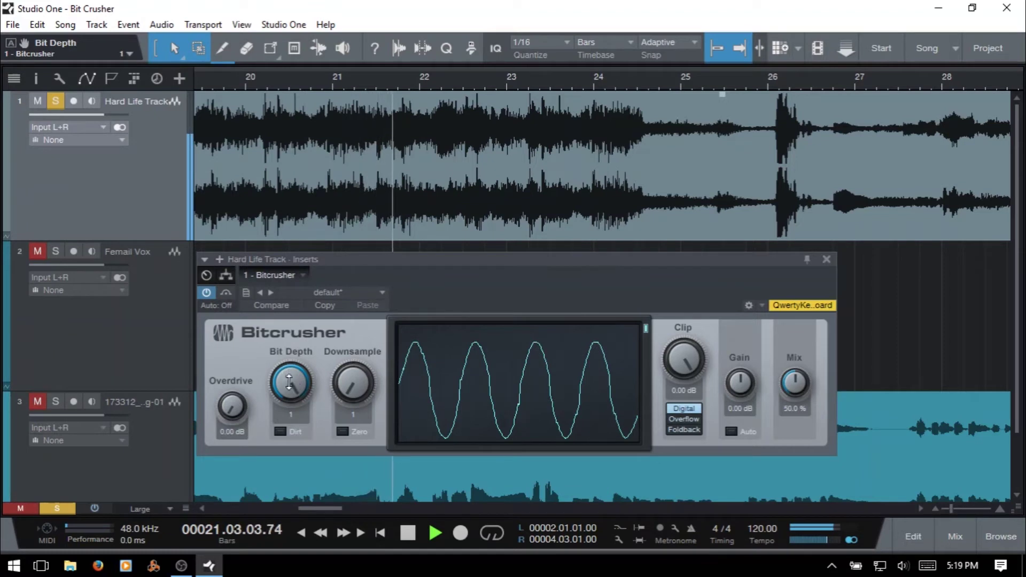
{"action": "scroll", "coordinate": [290, 384], "scroll_direction": "up", "scroll_amount": 2}
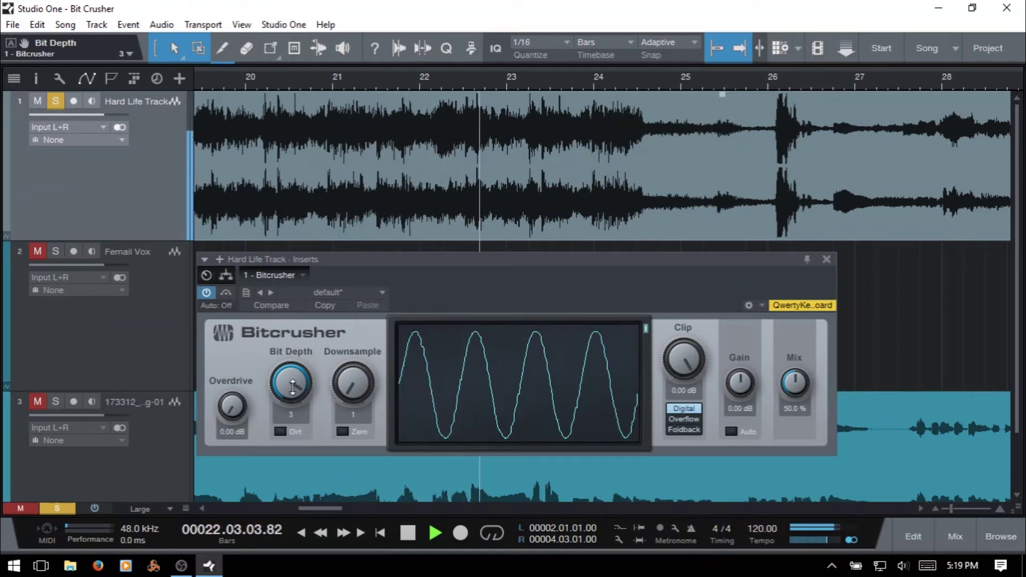
{"action": "scroll", "coordinate": [291, 382], "scroll_direction": "down", "scroll_amount": 2}
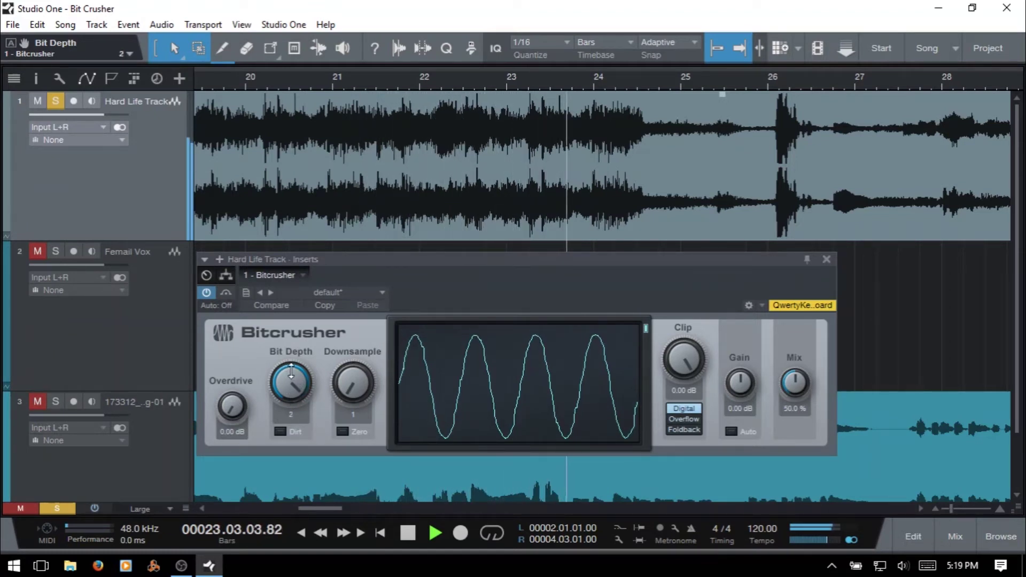
{"action": "scroll", "coordinate": [292, 385], "scroll_direction": "up", "scroll_amount": 6}
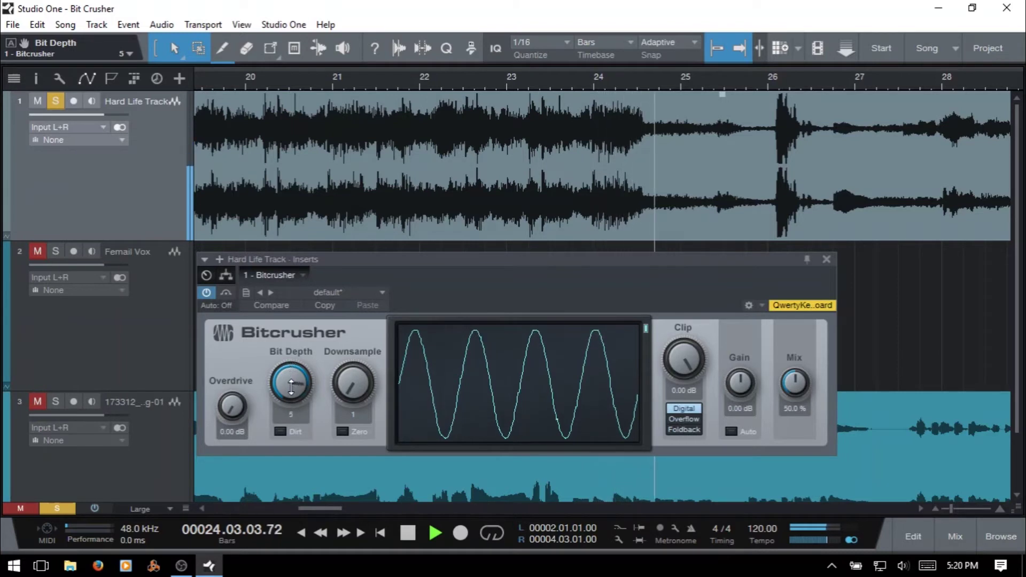
{"action": "scroll", "coordinate": [291, 384], "scroll_direction": "up", "scroll_amount": 3}
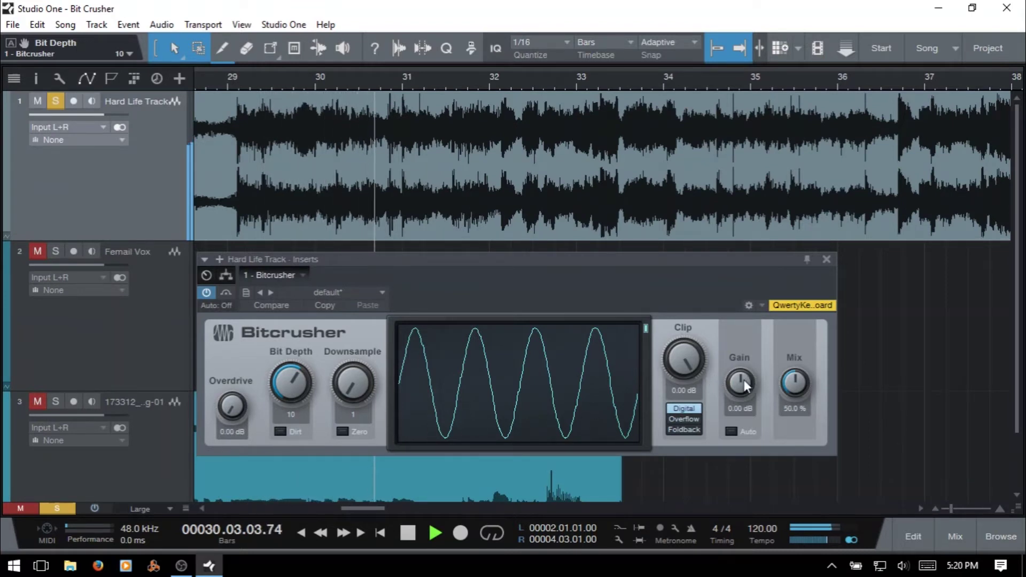
Set Gain to -5.76 dB while trying Dirt with different Bit Depths, then turn Dirt off.
{"action": "left_click_drag", "start_coordinate": [744, 379], "coordinate": [744, 416]}
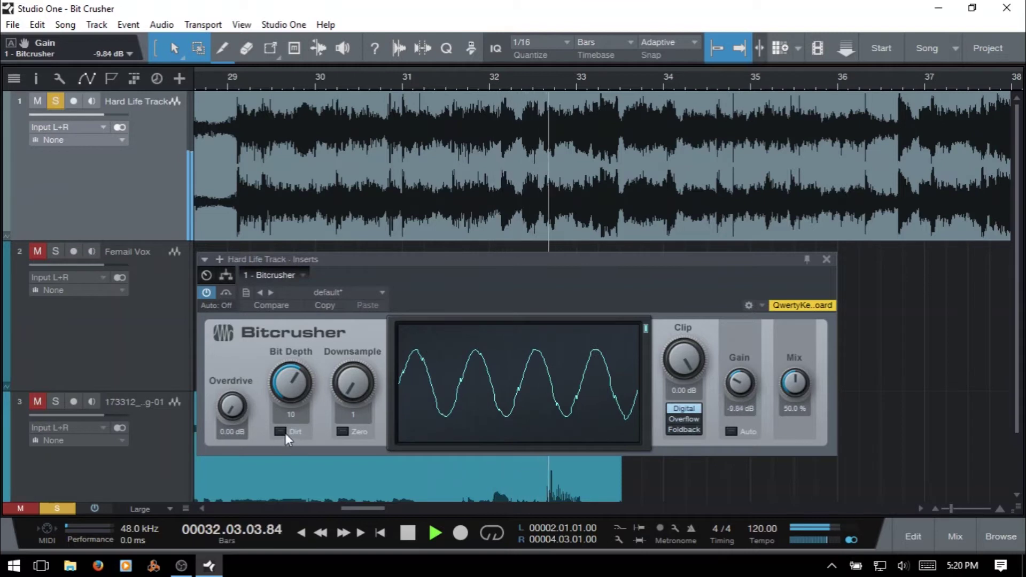
{"action": "left_click", "coordinate": [279, 431]}
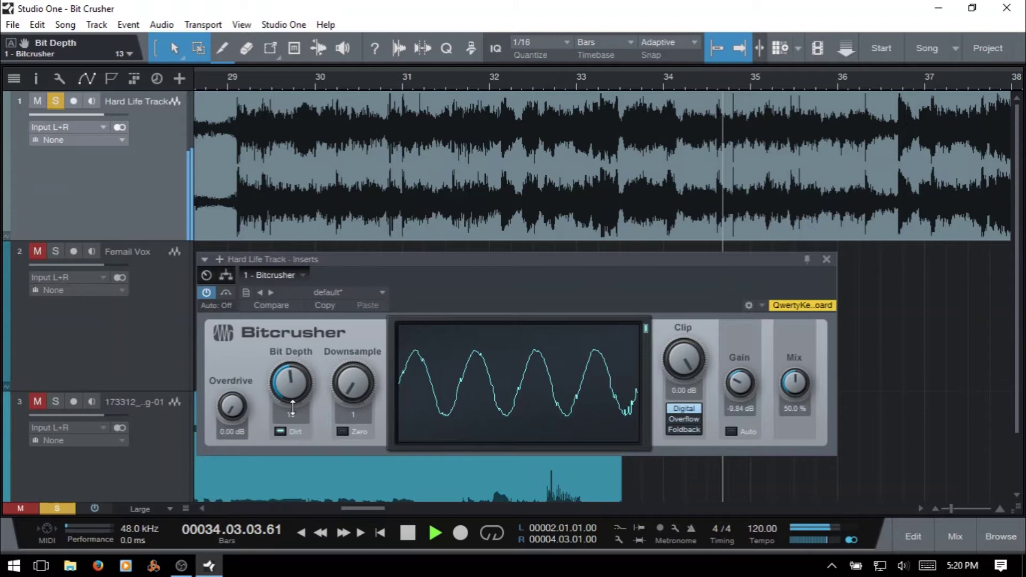
{"action": "left_click_drag", "start_coordinate": [293, 383], "coordinate": [300, 437]}
{"action": "left_click_drag", "start_coordinate": [739, 390], "coordinate": [740, 374]}
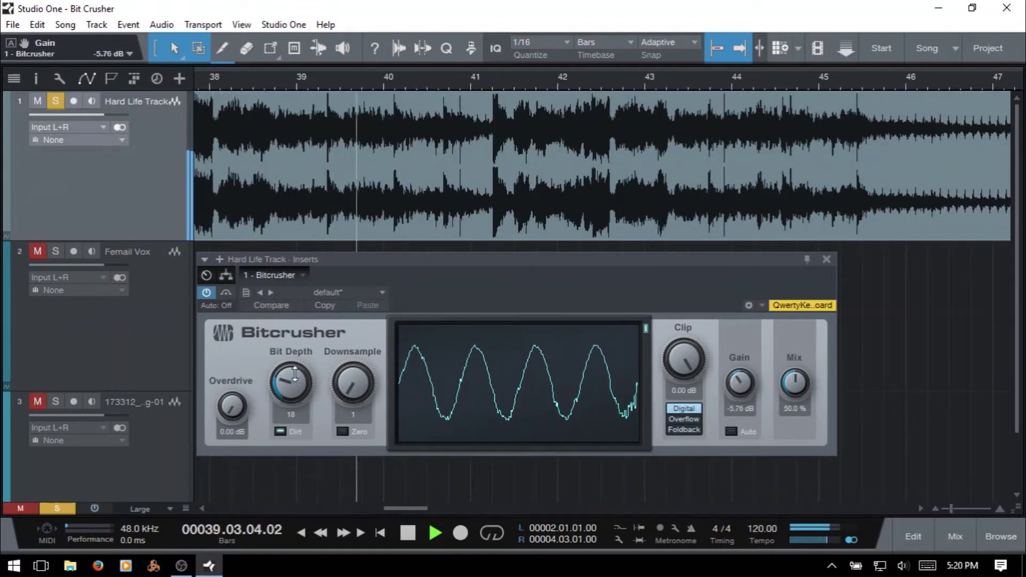
{"action": "left_click_drag", "start_coordinate": [291, 390], "coordinate": [297, 400]}
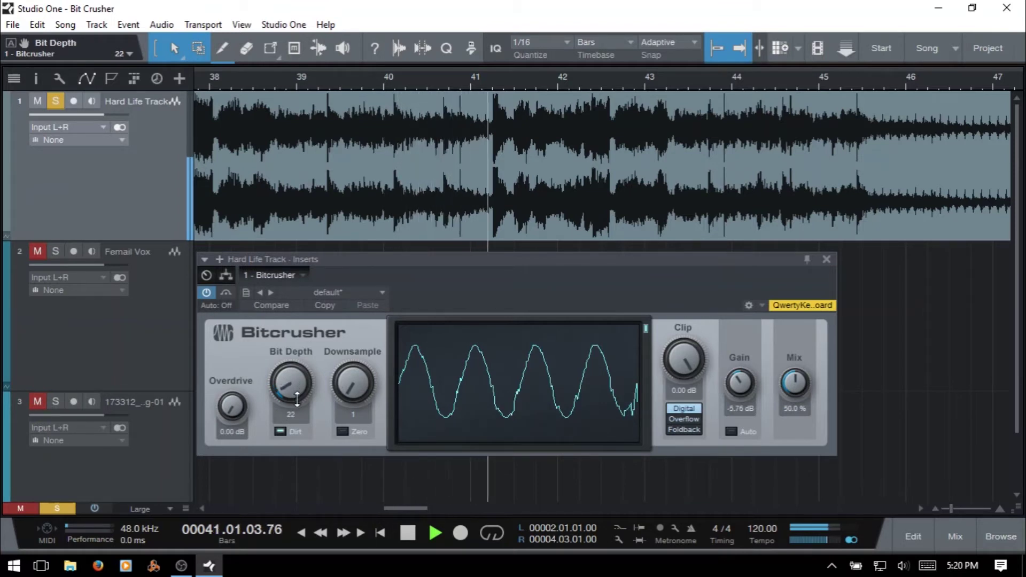
{"action": "left_click", "coordinate": [279, 431]}
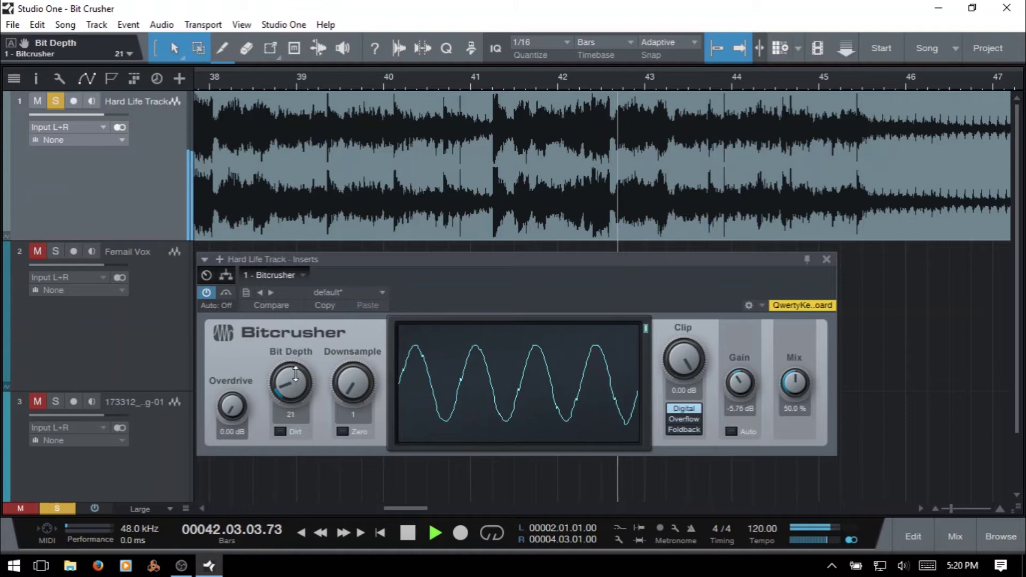
Sweep Bit Depth down to 3 and back up to 24, then stop playback at bar 45.
{"action": "left_click_drag", "start_coordinate": [292, 382], "coordinate": [298, 344]}
{"action": "left_click_drag", "start_coordinate": [303, 307], "coordinate": [306, 293]}
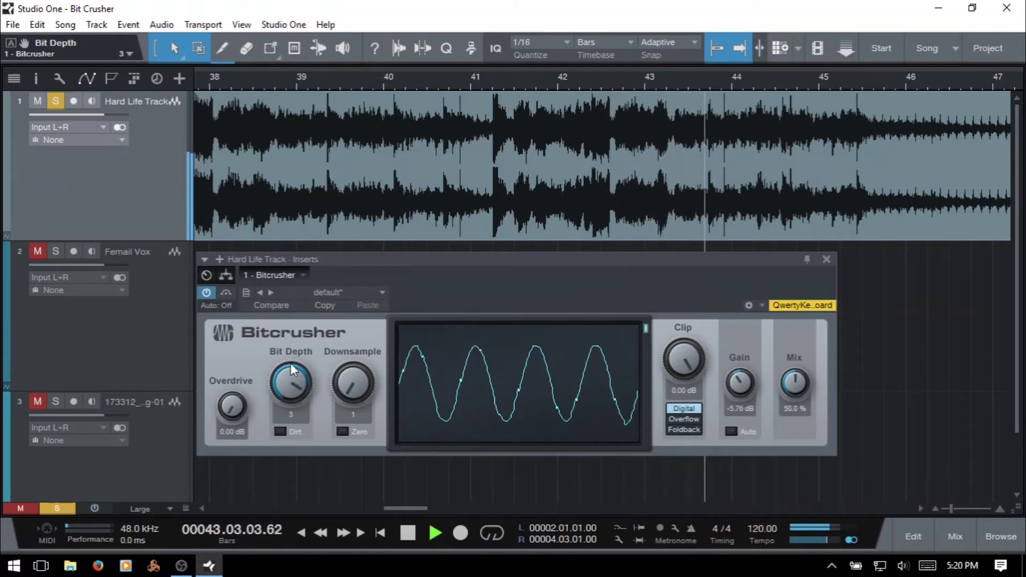
{"action": "left_click_drag", "start_coordinate": [292, 374], "coordinate": [282, 448]}
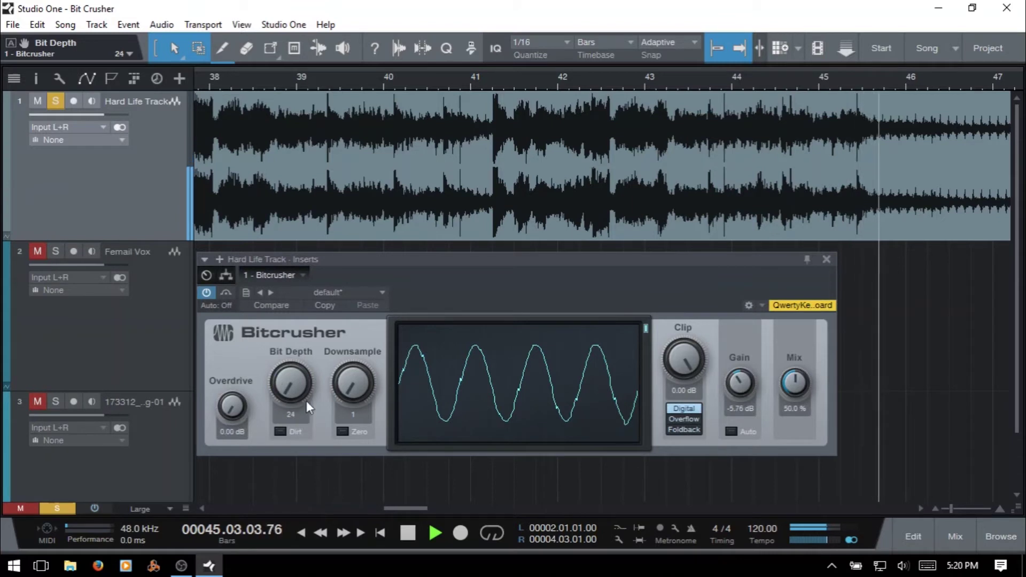
{"action": "key", "text": "space"}
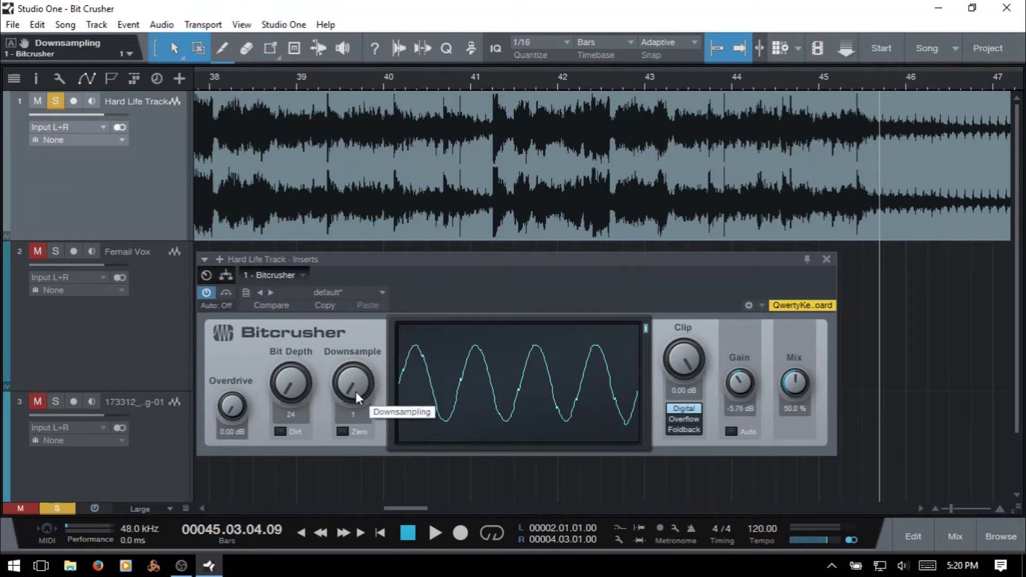
Raise Downsample from 1 to 26, rewinding playback to bar 35 to listen.
{"action": "left_click_drag", "start_coordinate": [355, 392], "coordinate": [336, 342]}
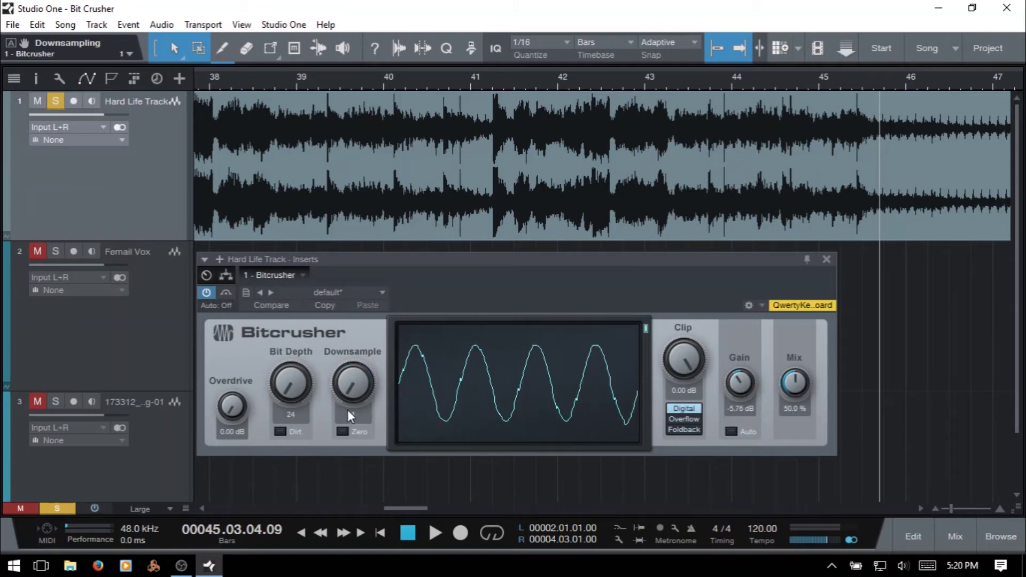
{"action": "key", "text": "KP_Subtract"}
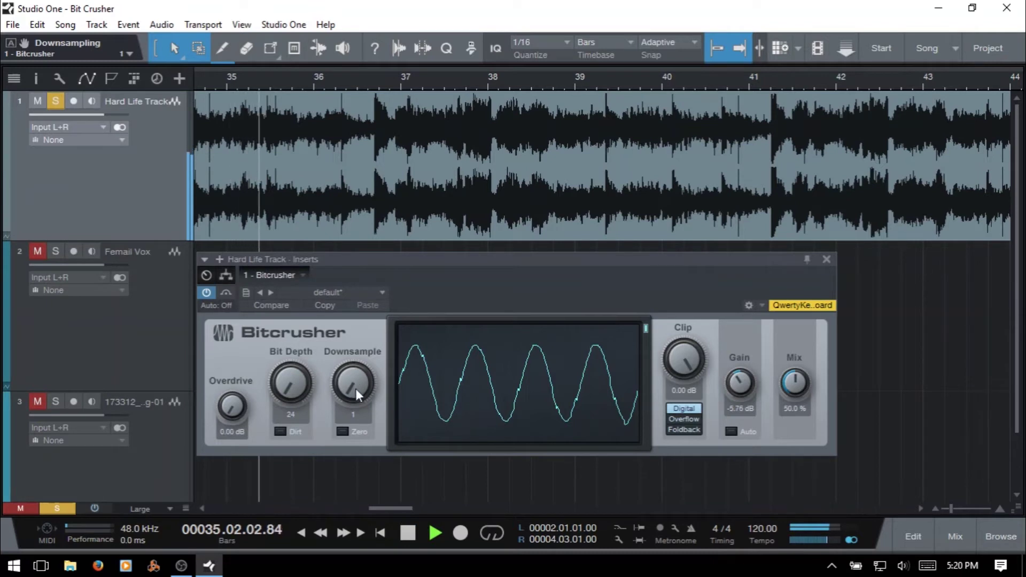
{"action": "mouse_move", "coordinate": [355, 389]}
{"action": "left_mouse_down"}
{"action": "mouse_move", "coordinate": [358, 362]}
{"action": "mouse_move", "coordinate": [354, 375]}
{"action": "left_mouse_up"}
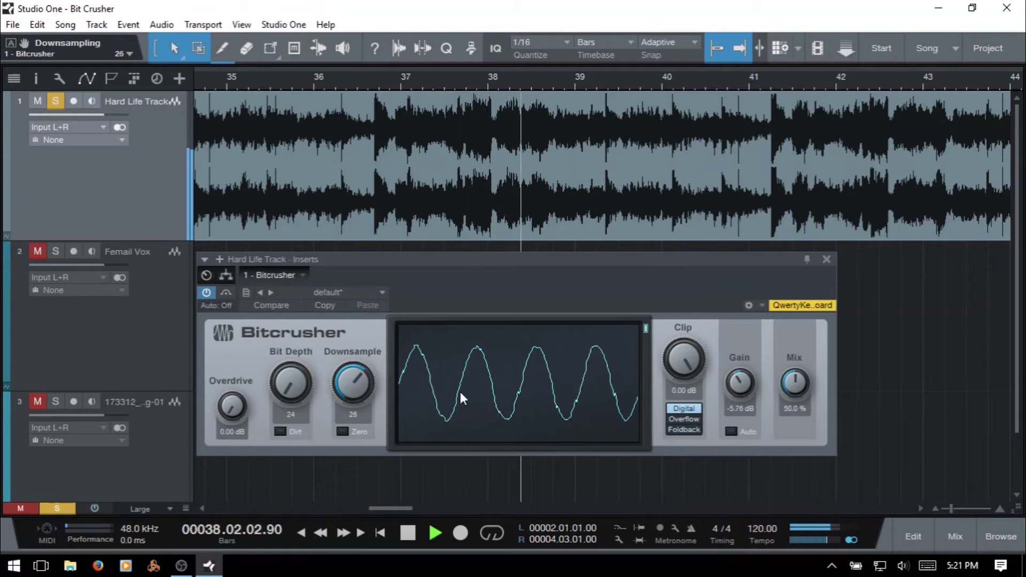
Switch the display to the live Bit Scope and set Gain to -0.96 dB.
{"action": "left_click", "coordinate": [646, 327]}
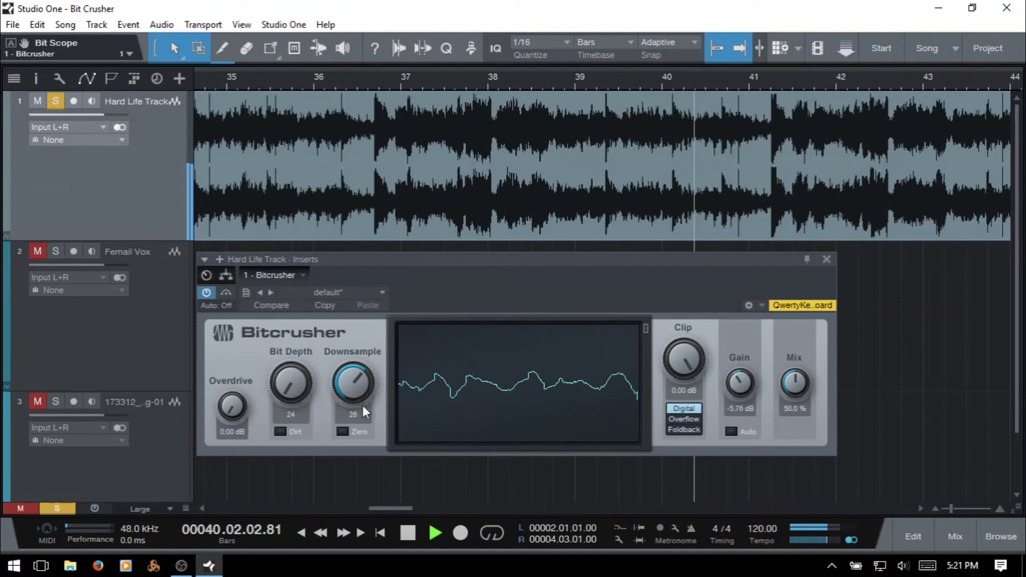
{"action": "left_click_drag", "start_coordinate": [355, 383], "coordinate": [368, 344]}
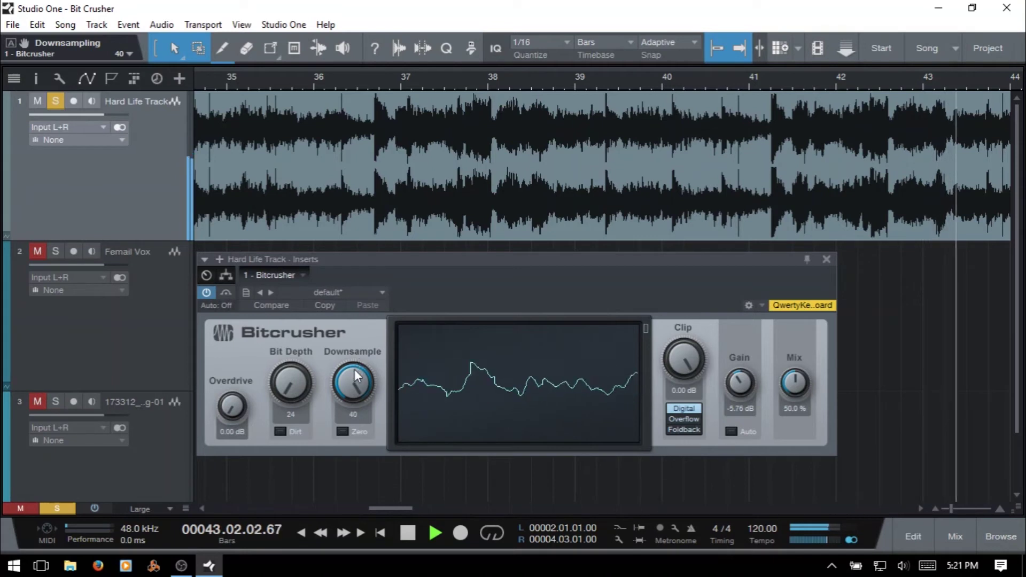
{"action": "left_click_drag", "start_coordinate": [352, 367], "coordinate": [353, 376]}
{"action": "left_click_drag", "start_coordinate": [740, 386], "coordinate": [743, 377]}
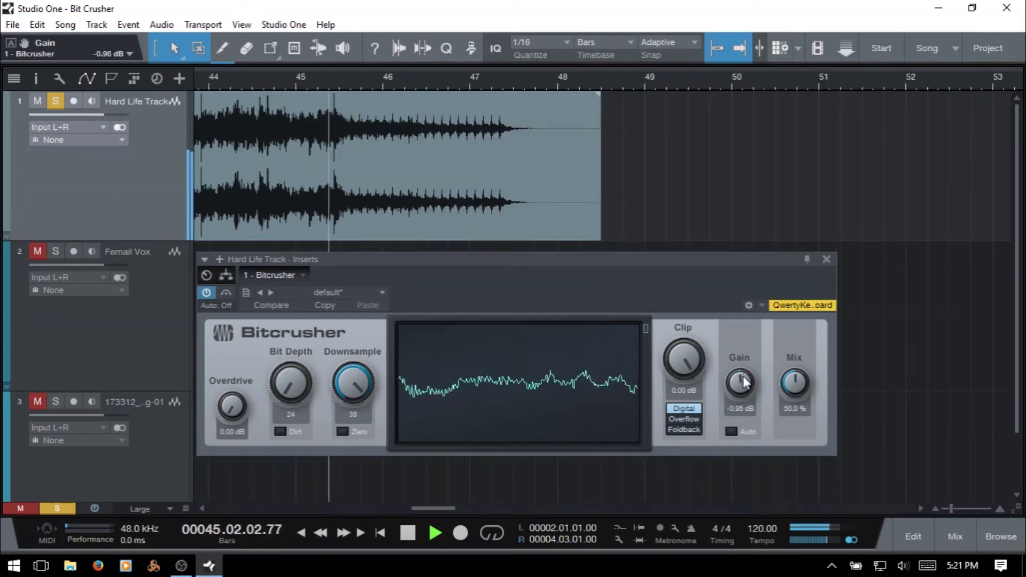
Rewind playback to around bar 24 and set Downsample to 40.
{"action": "key", "text": "KP_Subtract"}
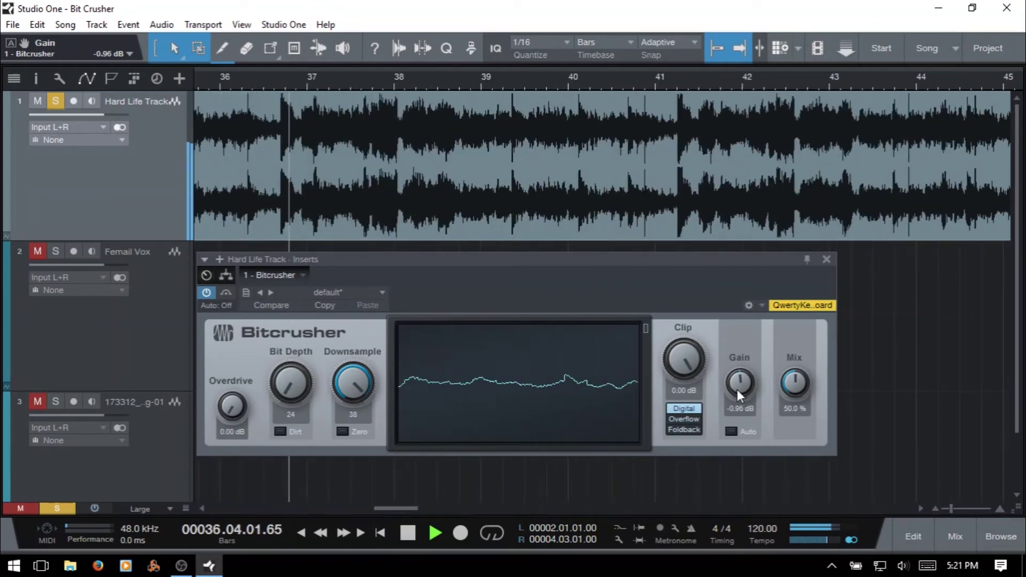
{"action": "key", "text": "KP_Subtract"}
{"action": "key", "text": "KP_Subtract"}
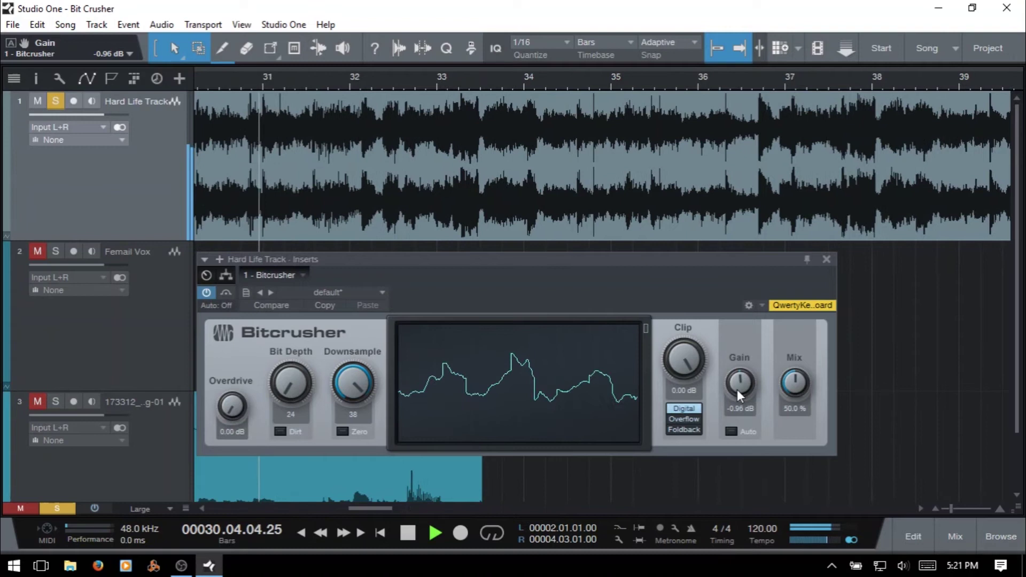
{"action": "key", "text": "KP_Subtract"}
{"action": "key", "text": "KP_Subtract"}
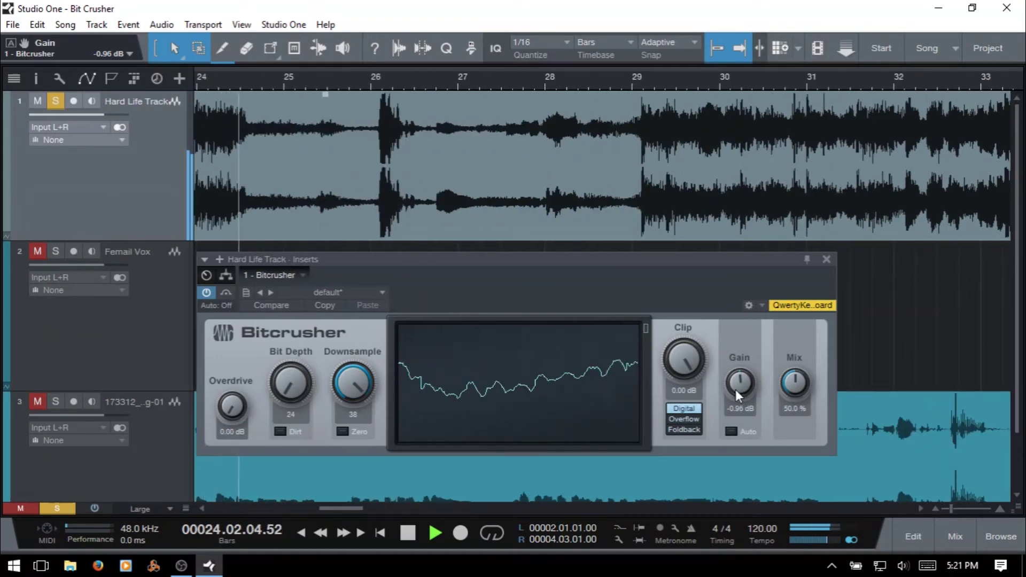
{"action": "left_click_drag", "start_coordinate": [357, 387], "coordinate": [348, 377]}
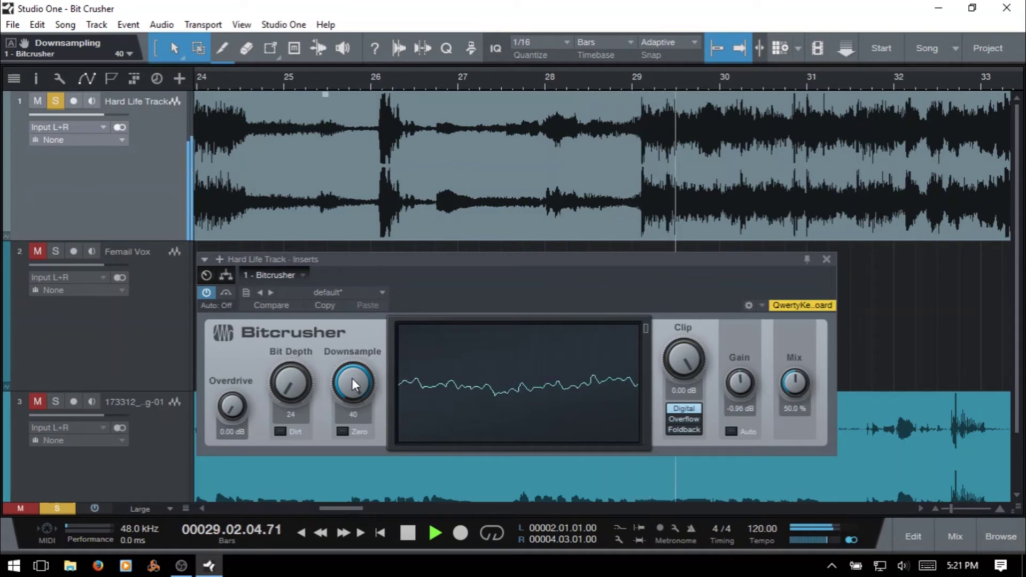
Try Zero on and off, leaving it off, and turn Downsample from 9 back to 1.
{"action": "left_click", "coordinate": [342, 432]}
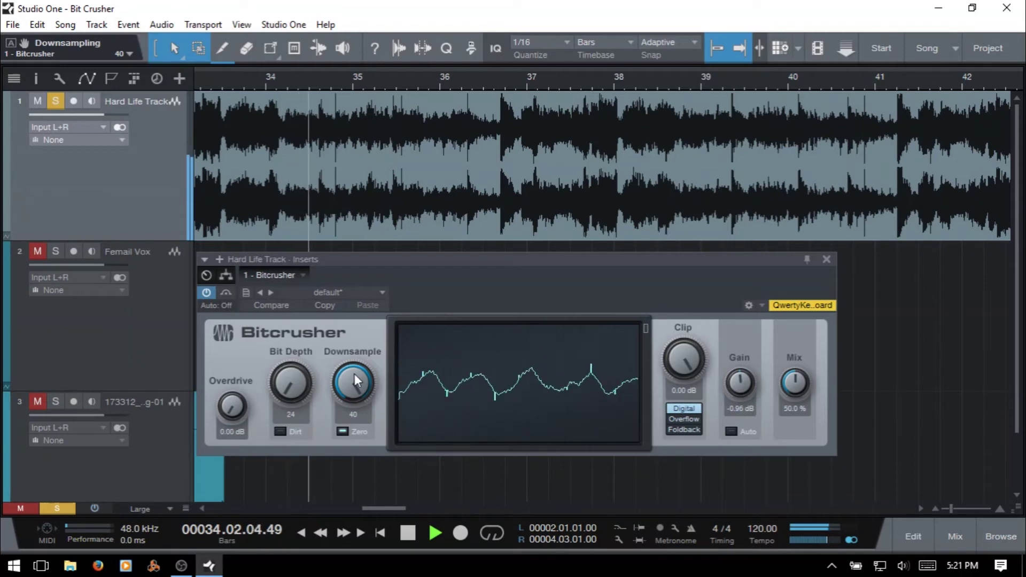
{"action": "left_click_drag", "start_coordinate": [354, 373], "coordinate": [355, 458]}
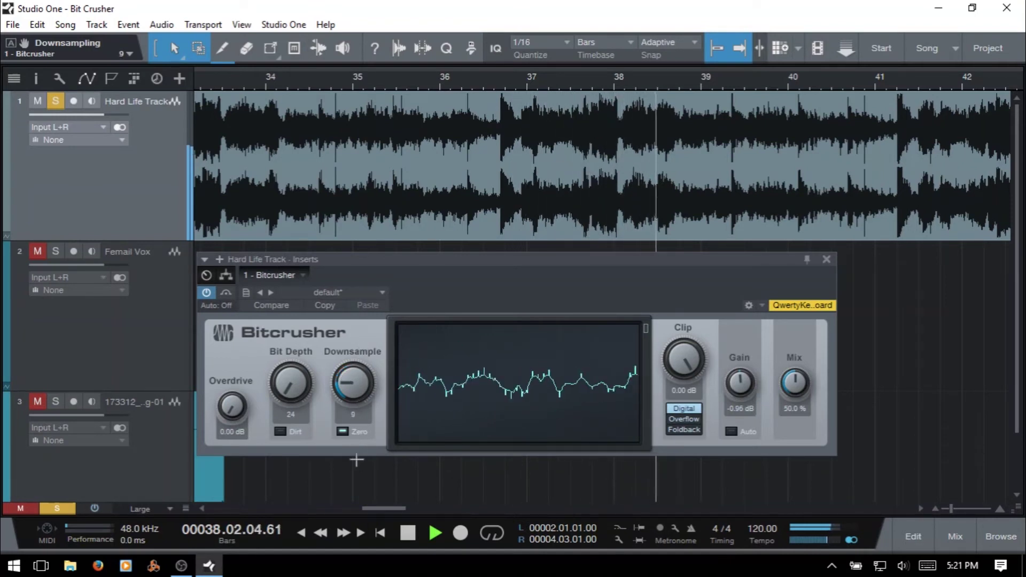
{"action": "left_click", "coordinate": [342, 430]}
{"action": "left_click", "coordinate": [342, 431]}
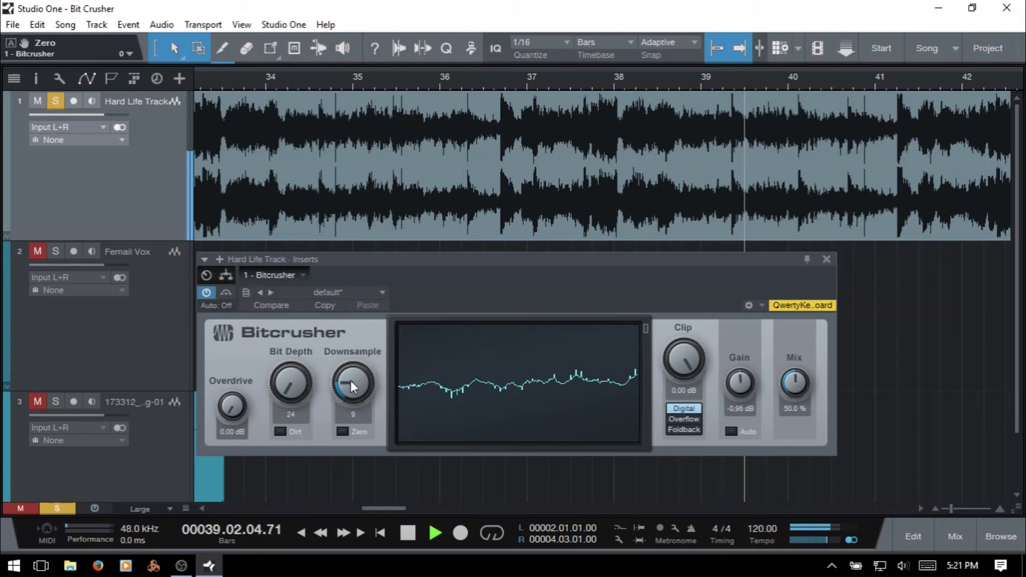
{"action": "left_click_drag", "start_coordinate": [351, 387], "coordinate": [360, 421]}
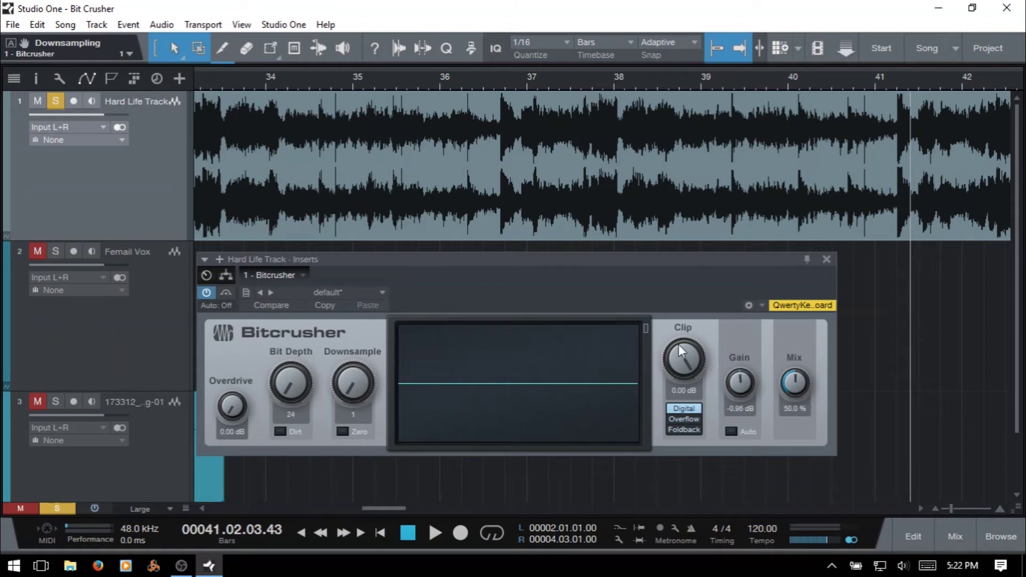
Play the song from the start and lower Clip to -1.02 dB.
{"action": "key", "text": "comma"}
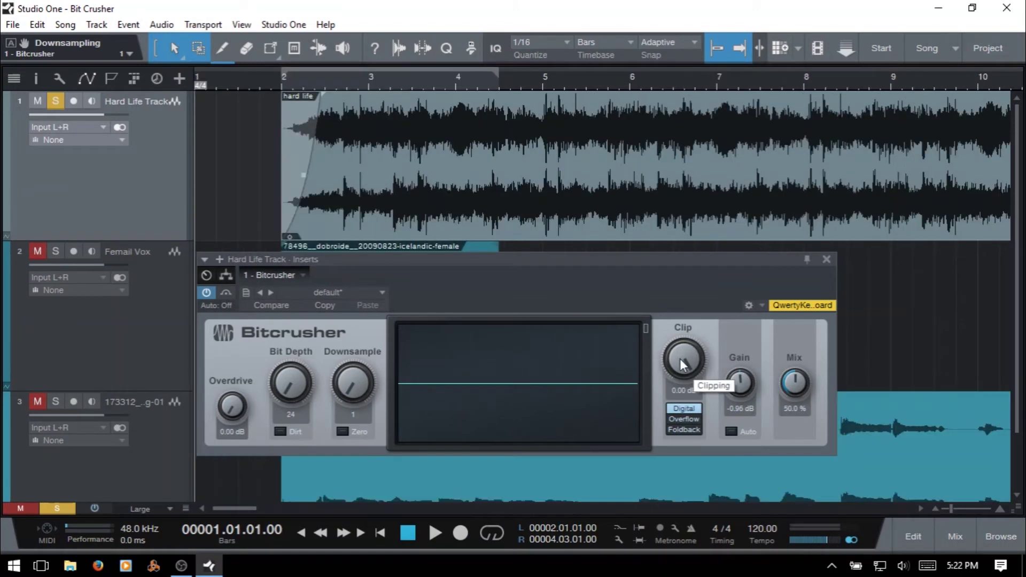
{"action": "key", "text": "space"}
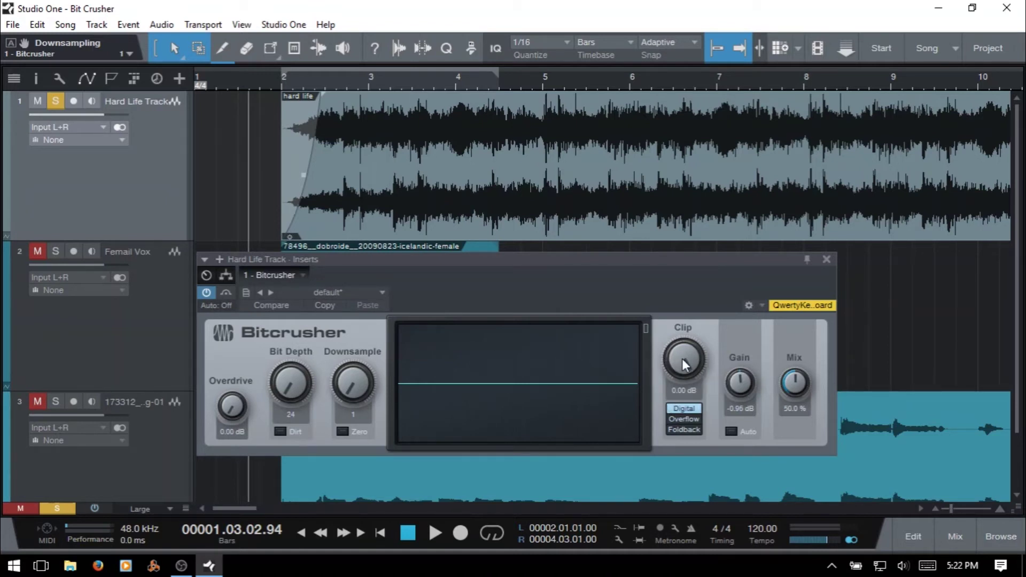
{"action": "left_click", "coordinate": [682, 354]}
{"action": "mouse_move", "coordinate": [684, 357]}
{"action": "left_mouse_down"}
{"action": "mouse_move", "coordinate": [684, 373]}
{"action": "mouse_move", "coordinate": [684, 342]}
{"action": "left_mouse_up"}
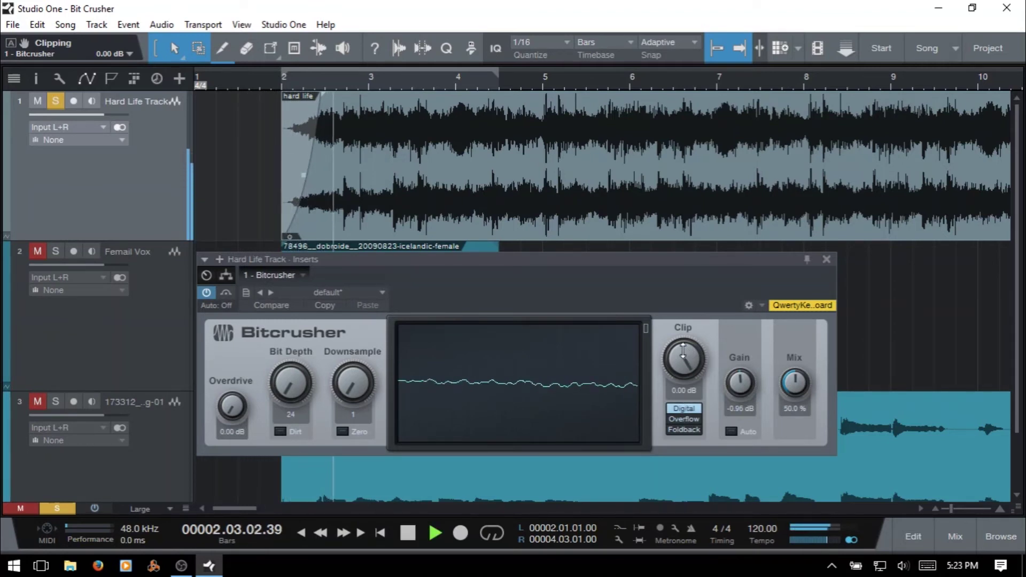
Switch the Bitcrusher display to a sine wave while adjusting the Clip level.
{"action": "left_click_drag", "start_coordinate": [683, 352], "coordinate": [685, 408]}
{"action": "left_click", "coordinate": [645, 327]}
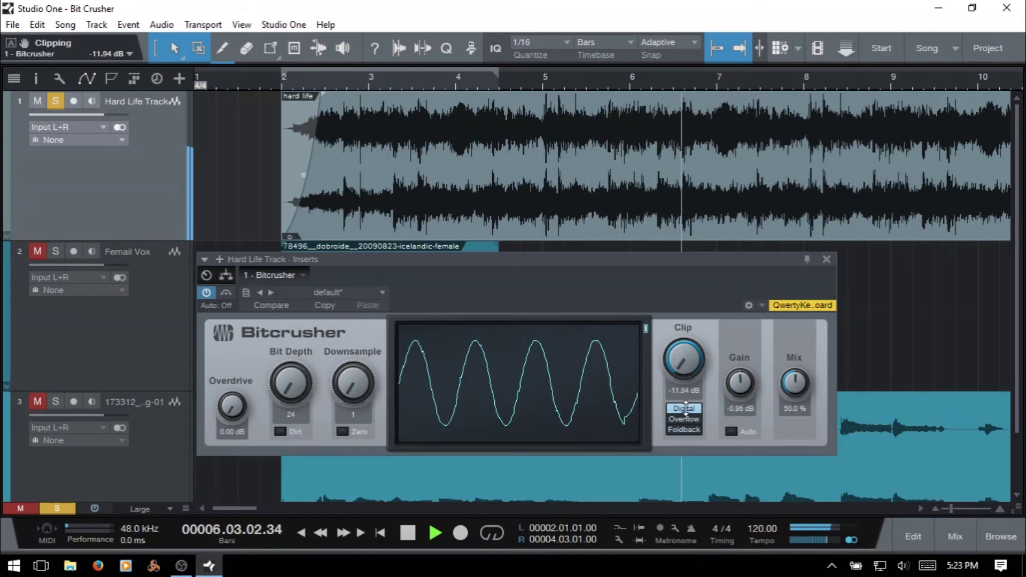
{"action": "left_click_drag", "start_coordinate": [687, 364], "coordinate": [688, 269]}
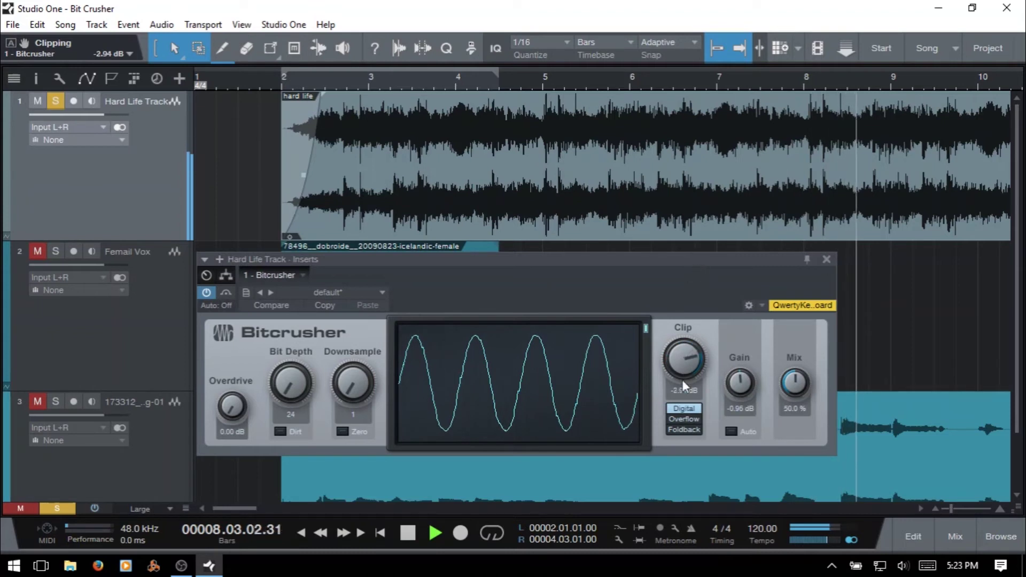
Set clip mode to Overflow and sweep Clip from -3.30 to -10 dB, ending near -6.78 dB.
{"action": "left_click", "coordinate": [683, 419]}
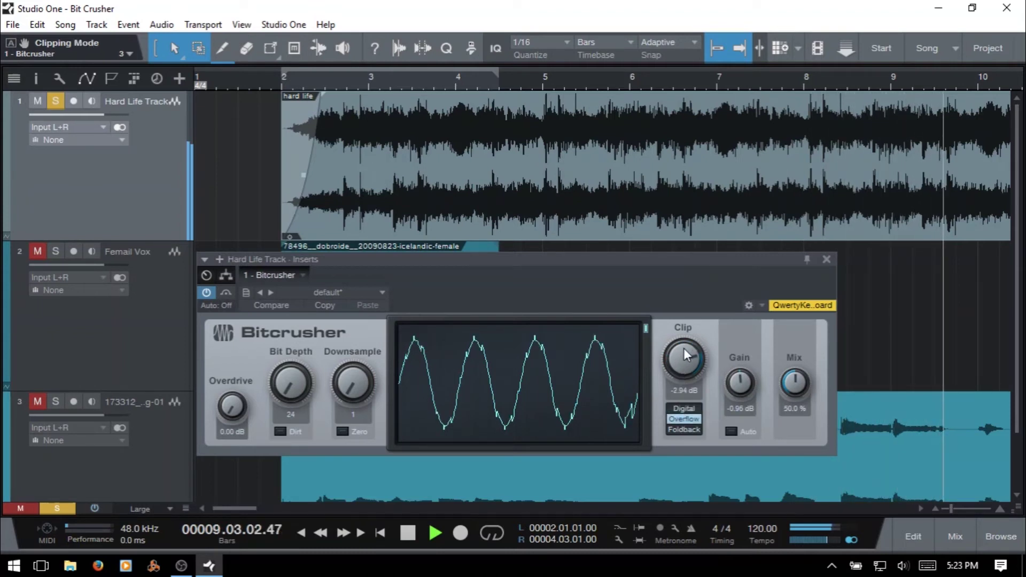
{"action": "left_click_drag", "start_coordinate": [685, 355], "coordinate": [687, 359]}
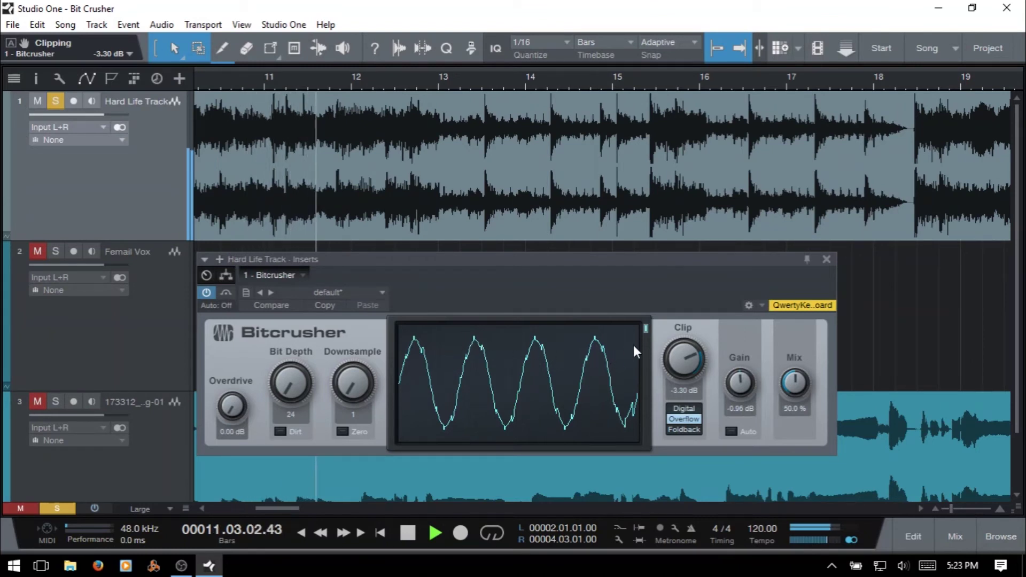
{"action": "left_click_drag", "start_coordinate": [685, 358], "coordinate": [687, 374]}
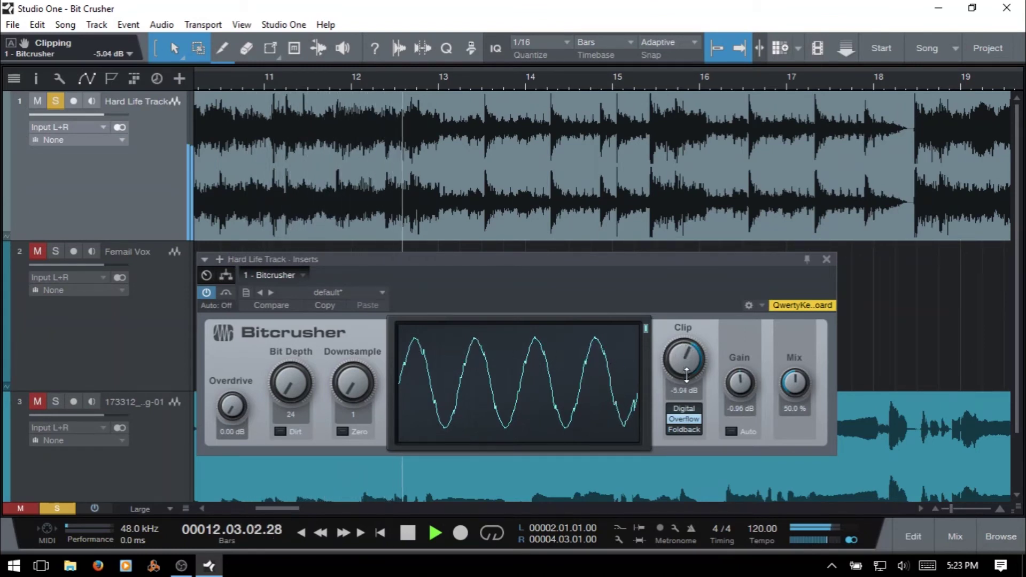
{"action": "scroll", "coordinate": [685, 374], "scroll_direction": "down", "scroll_amount": 5}
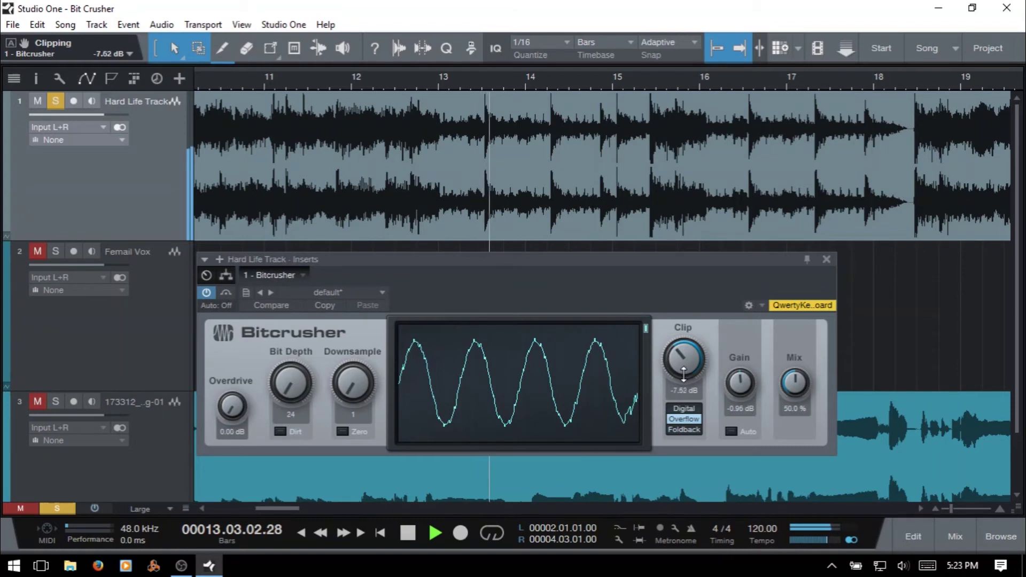
{"action": "left_click_drag", "start_coordinate": [682, 354], "coordinate": [688, 370]}
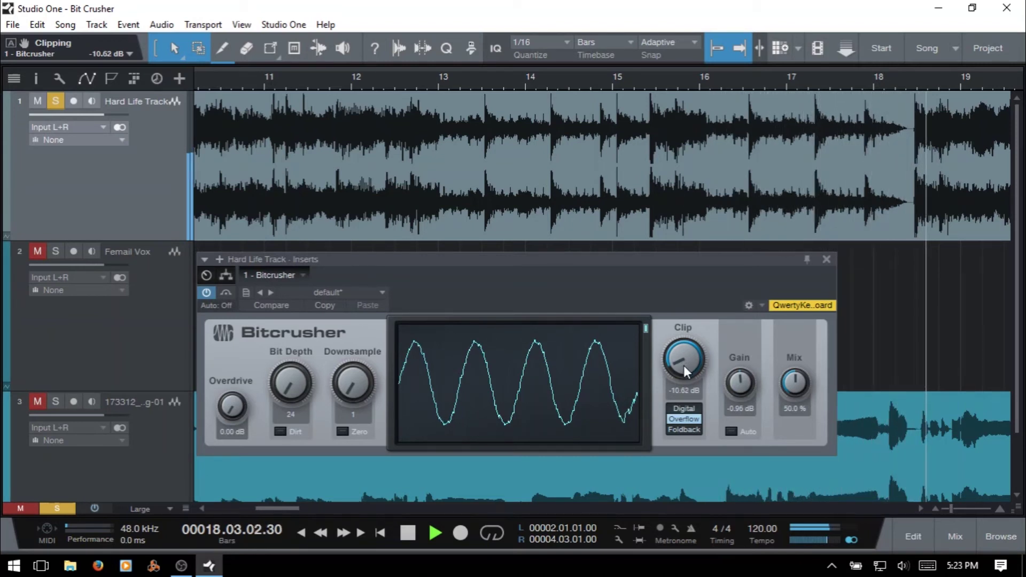
{"action": "left_click_drag", "start_coordinate": [684, 365], "coordinate": [698, 324]}
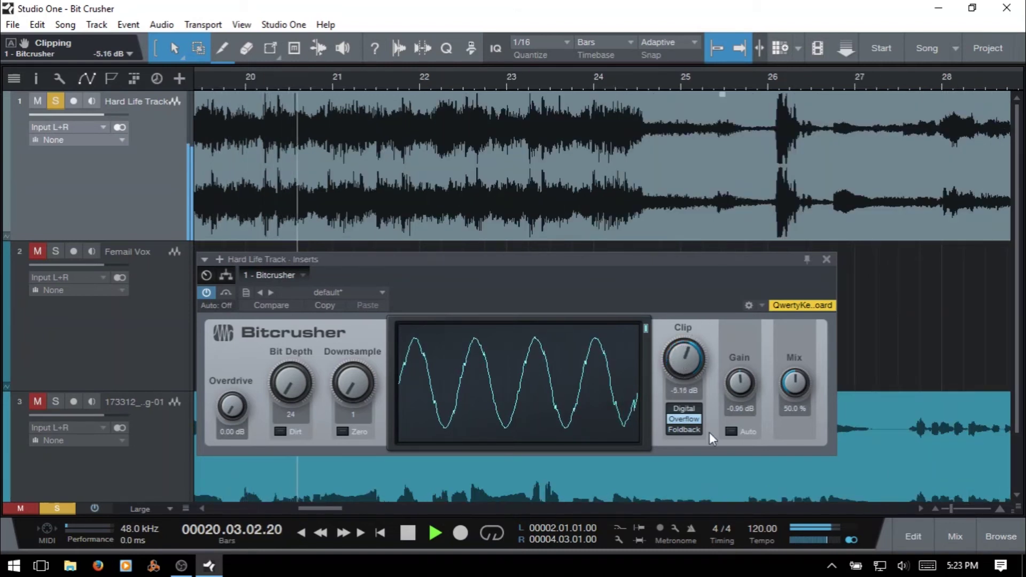
Switch the clip mode to Foldback and pull Clip down to -8.22 dB.
{"action": "left_click", "coordinate": [684, 430]}
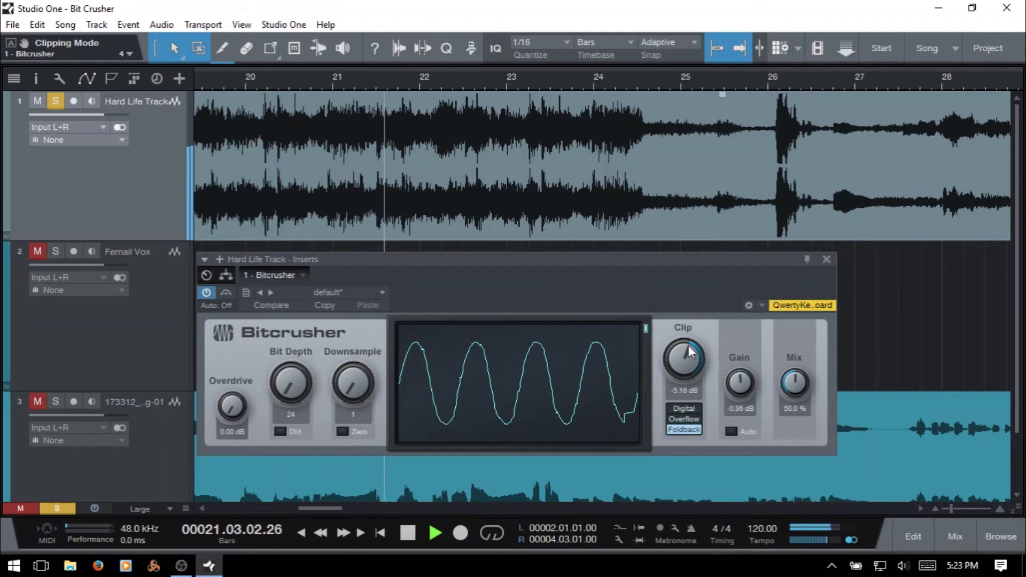
{"action": "mouse_move", "coordinate": [685, 355]}
{"action": "left_mouse_down"}
{"action": "mouse_move", "coordinate": [681, 373]}
{"action": "mouse_move", "coordinate": [687, 334]}
{"action": "mouse_move", "coordinate": [687, 375]}
{"action": "mouse_move", "coordinate": [685, 350]}
{"action": "left_mouse_up"}
Dial in Overdrive 0.36 dB, Bit Depth 21, Downsample 1 and Clip -5.52 dB on the Bitcrusher.
{"action": "left_click_drag", "start_coordinate": [237, 407], "coordinate": [237, 401]}
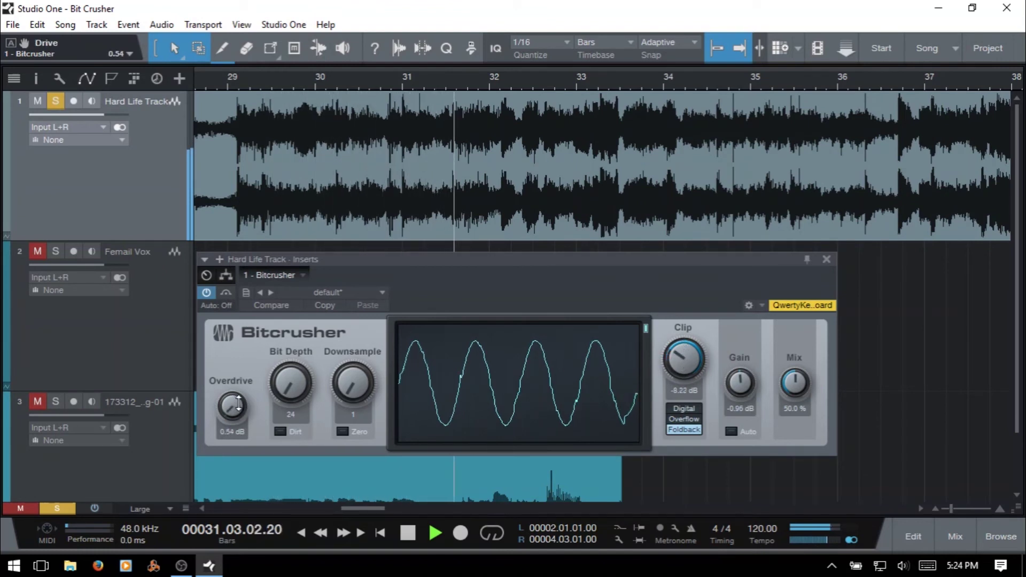
{"action": "left_click_drag", "start_coordinate": [298, 390], "coordinate": [298, 414]}
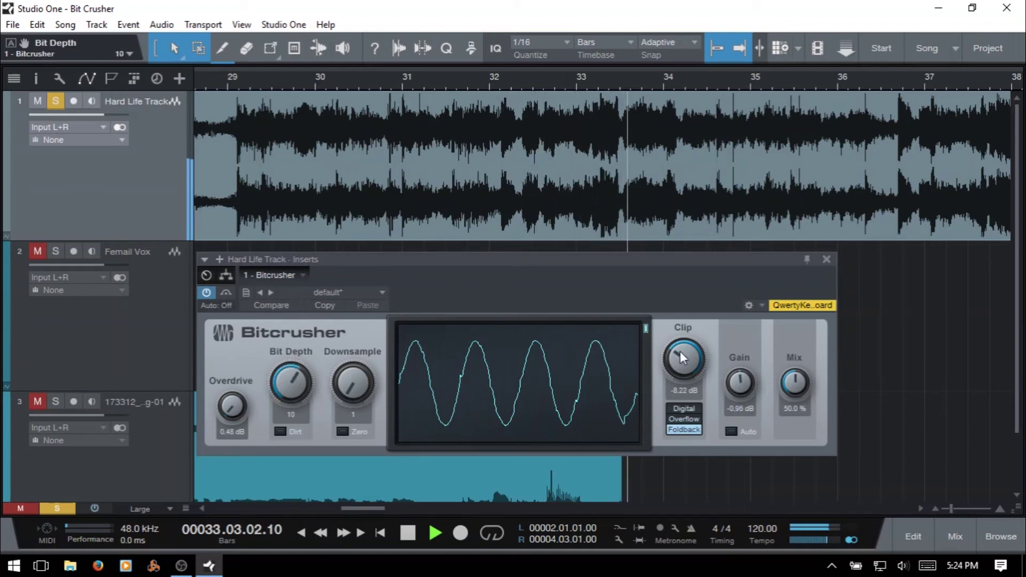
{"action": "left_click_drag", "start_coordinate": [685, 353], "coordinate": [689, 326]}
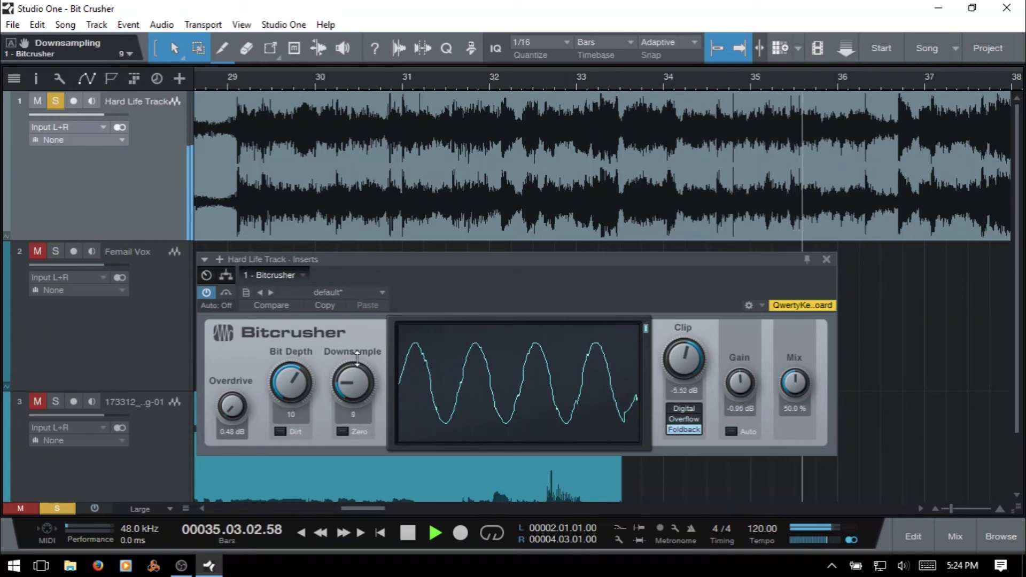
{"action": "left_click_drag", "start_coordinate": [357, 387], "coordinate": [359, 386]}
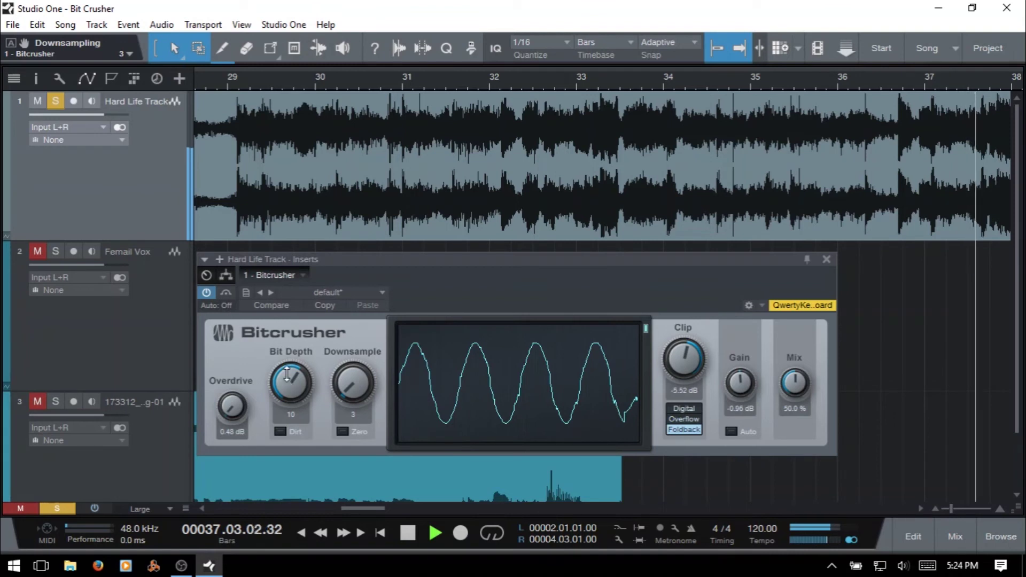
{"action": "left_click_drag", "start_coordinate": [294, 387], "coordinate": [293, 452]}
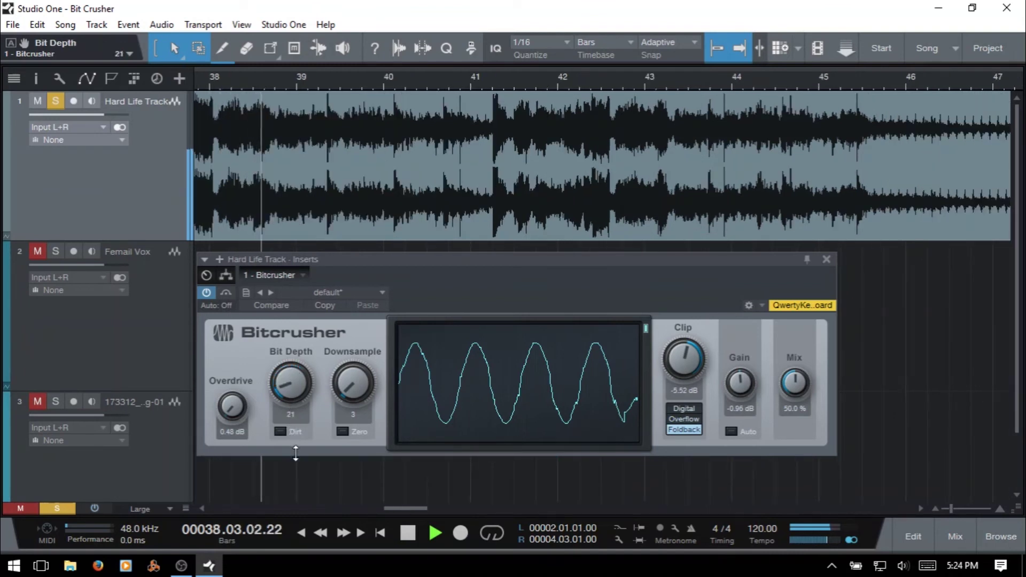
{"action": "mouse_move", "coordinate": [356, 386]}
{"action": "left_mouse_down"}
{"action": "mouse_move", "coordinate": [359, 365]}
{"action": "mouse_move", "coordinate": [358, 390]}
{"action": "left_mouse_up"}
{"action": "left_click_drag", "start_coordinate": [237, 407], "coordinate": [243, 411]}
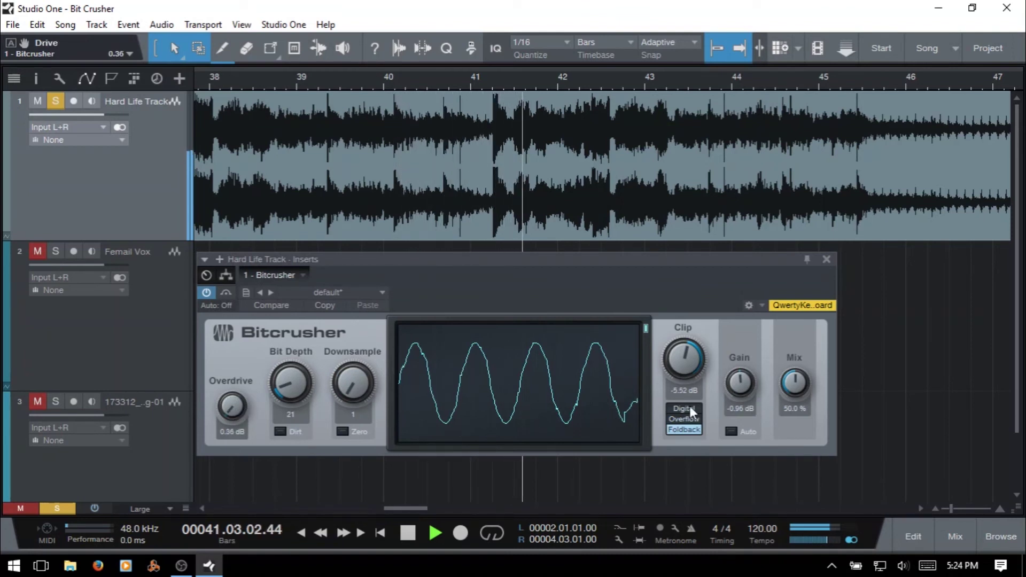
Stop playback and tick Auto under the Bitcrusher's Gain knob.
{"action": "key", "text": "space"}
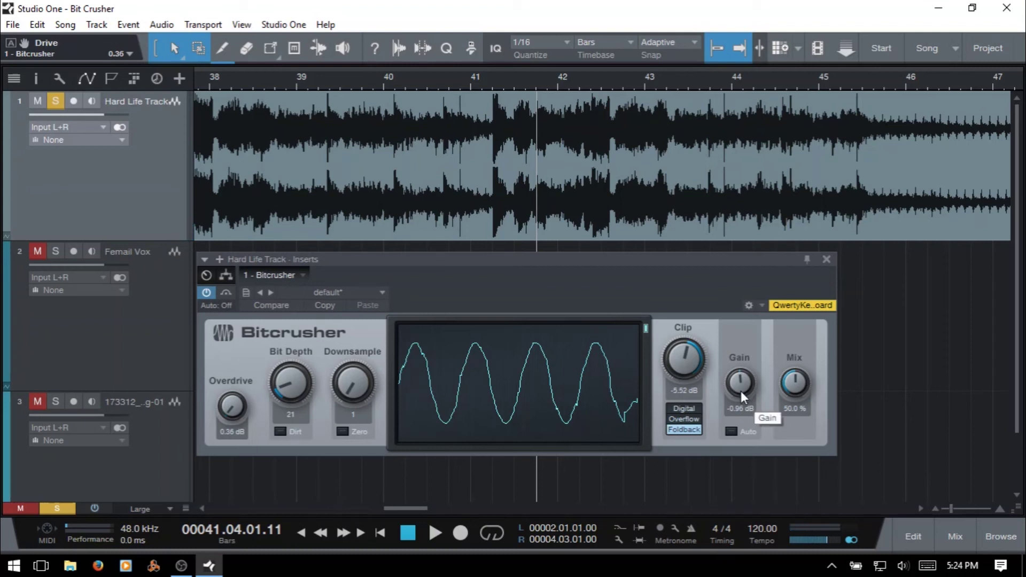
{"action": "left_click", "coordinate": [731, 432]}
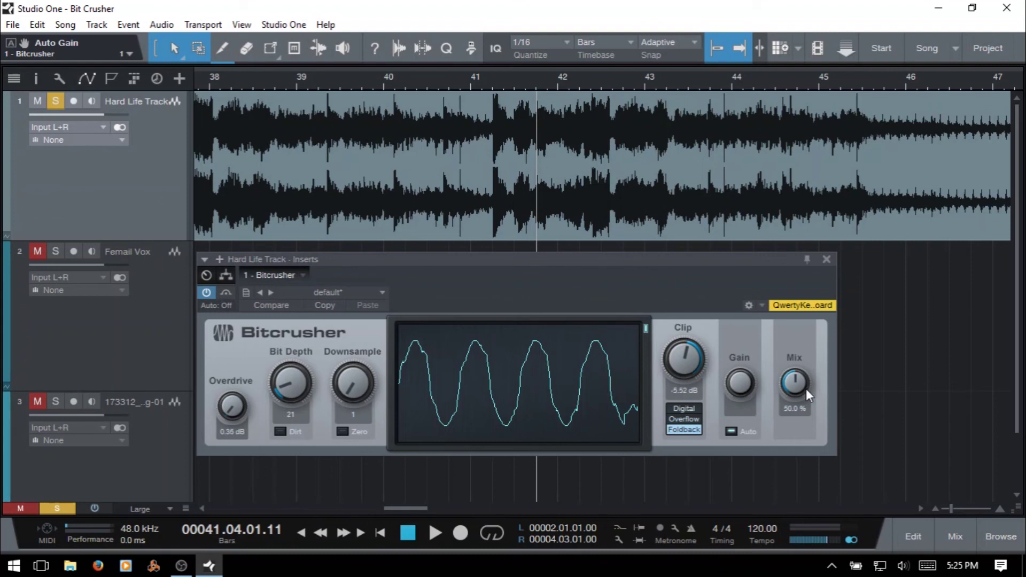
During playback, raise Overdrive to 1.20 dB and turn Mix down to 2.5 %, then stop.
{"action": "key", "text": "space"}
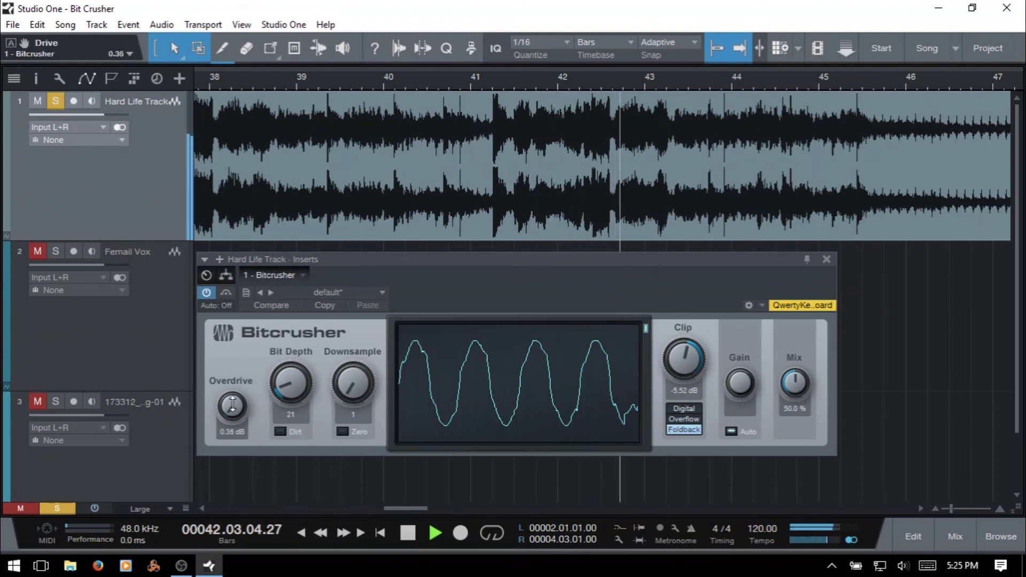
{"action": "left_click_drag", "start_coordinate": [231, 410], "coordinate": [234, 395]}
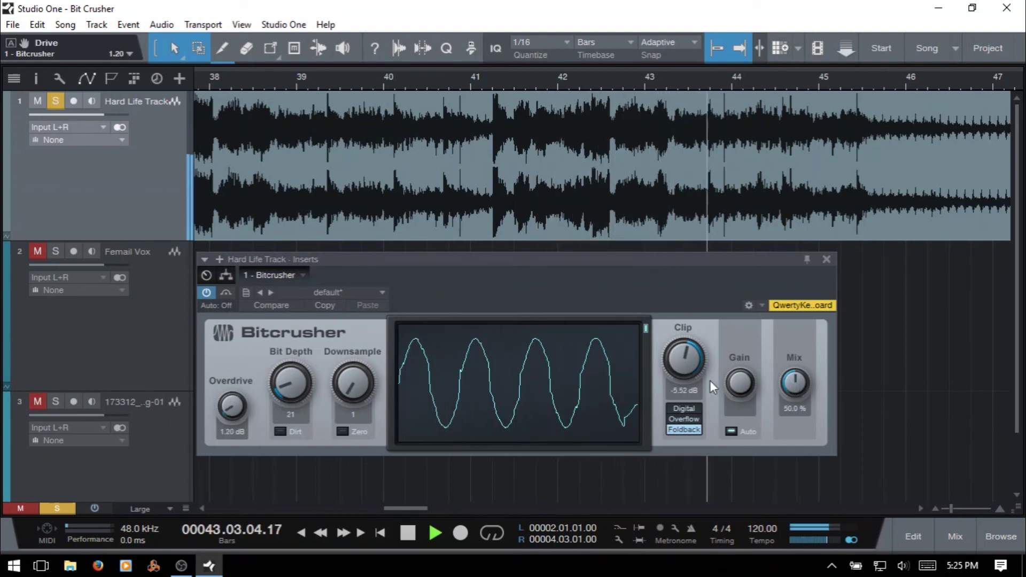
{"action": "left_click_drag", "start_coordinate": [795, 380], "coordinate": [809, 446]}
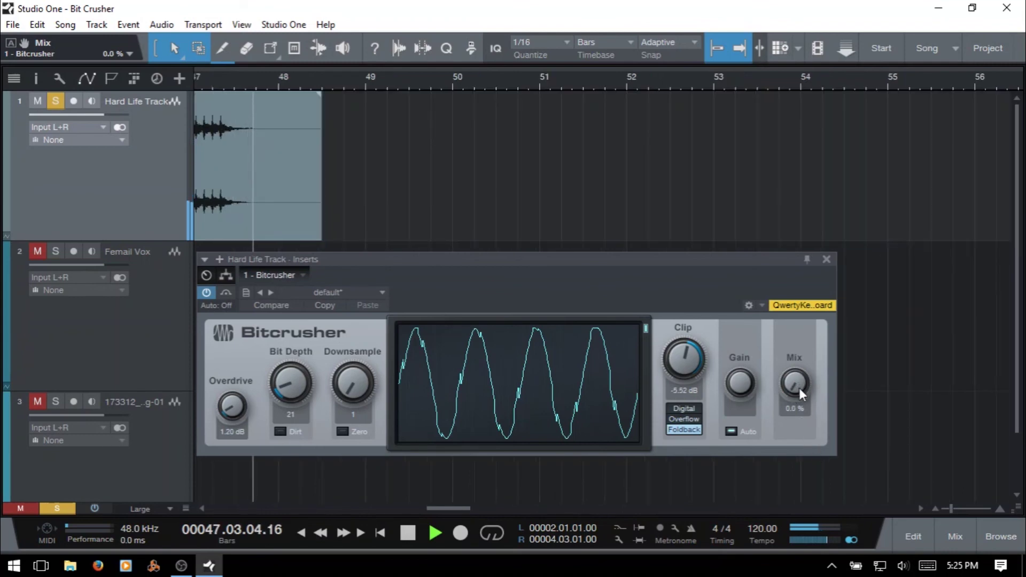
{"action": "key", "text": "KP_Subtract"}
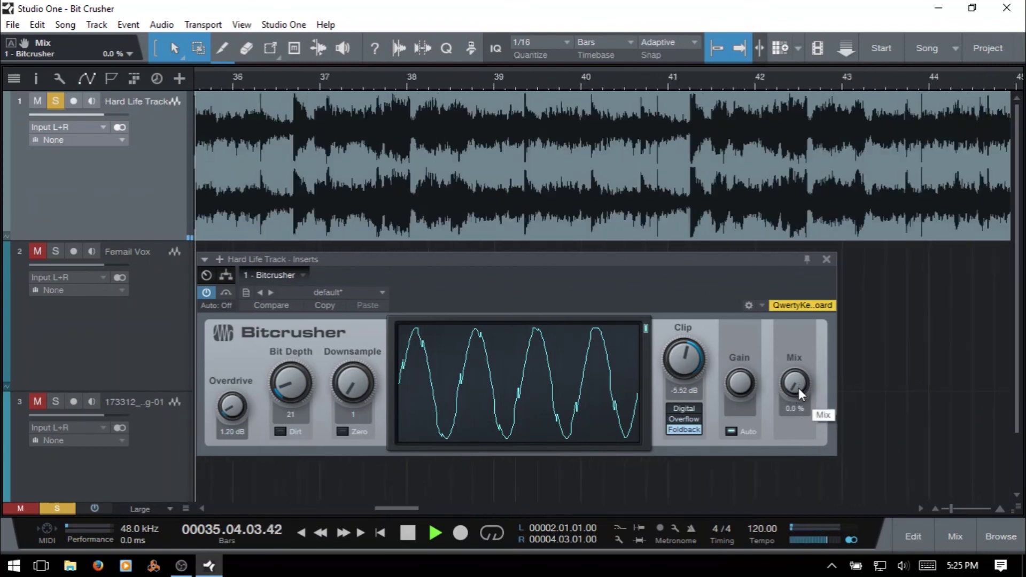
{"action": "left_click_drag", "start_coordinate": [799, 389], "coordinate": [809, 354]}
{"action": "left_click_drag", "start_coordinate": [808, 363], "coordinate": [798, 439]}
{"action": "key", "text": "space"}
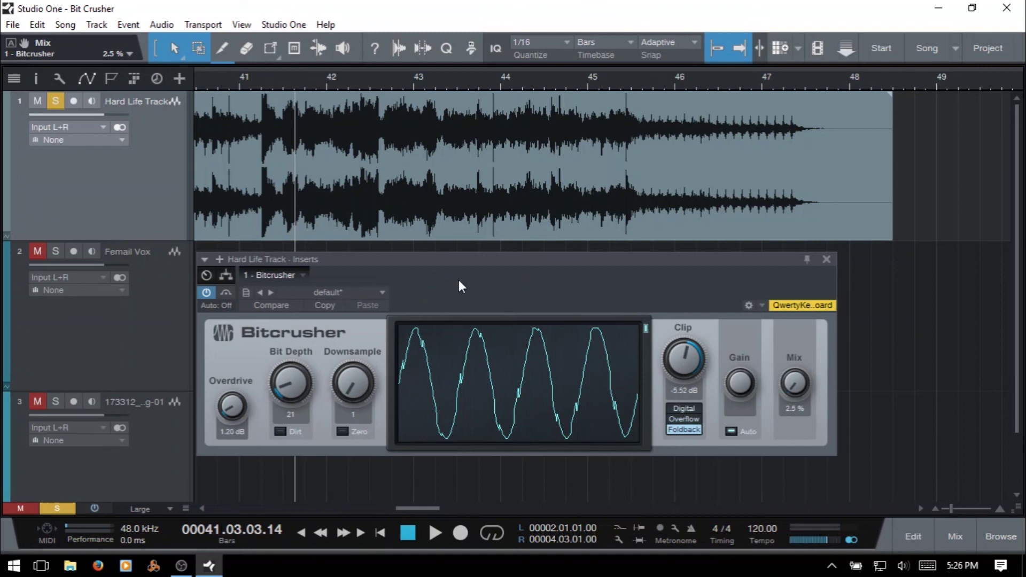
Nudge the Hard Life Track Inserts window slightly right and down.
{"action": "left_click_drag", "start_coordinate": [447, 262], "coordinate": [496, 267]}
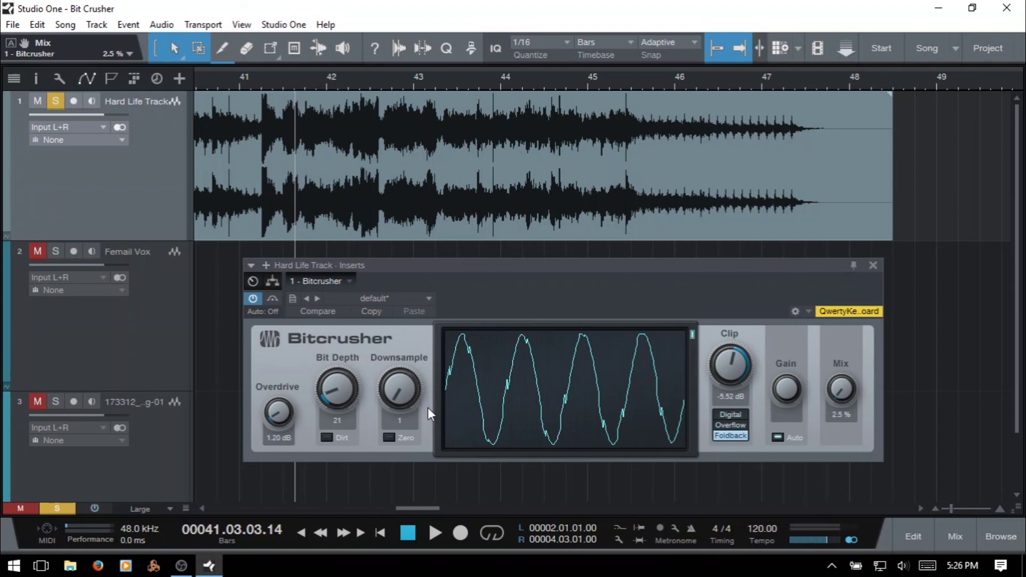
Open the Bitcrusher preset dropdown next to 'default*'.
{"action": "left_click", "coordinate": [429, 301]}
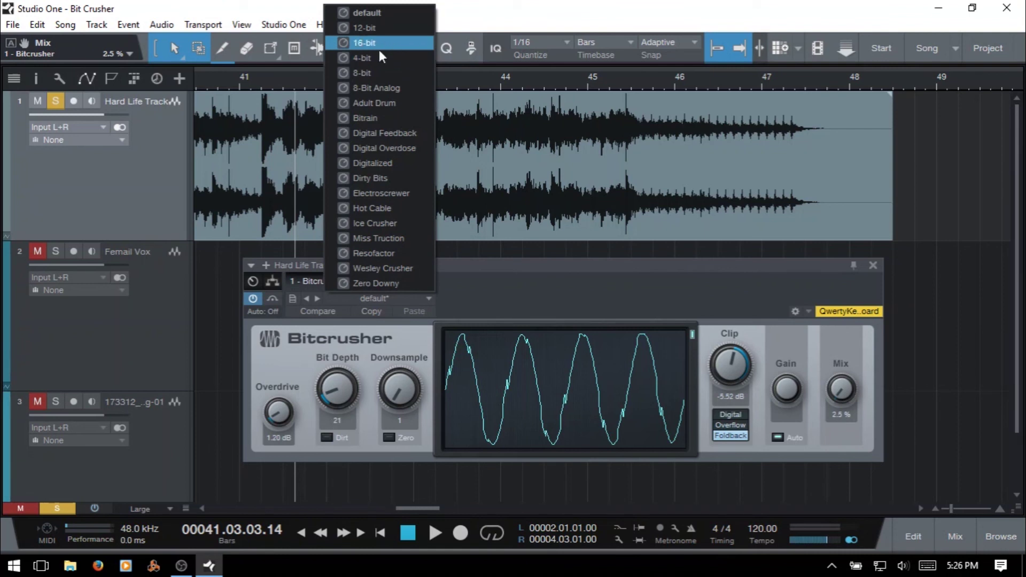